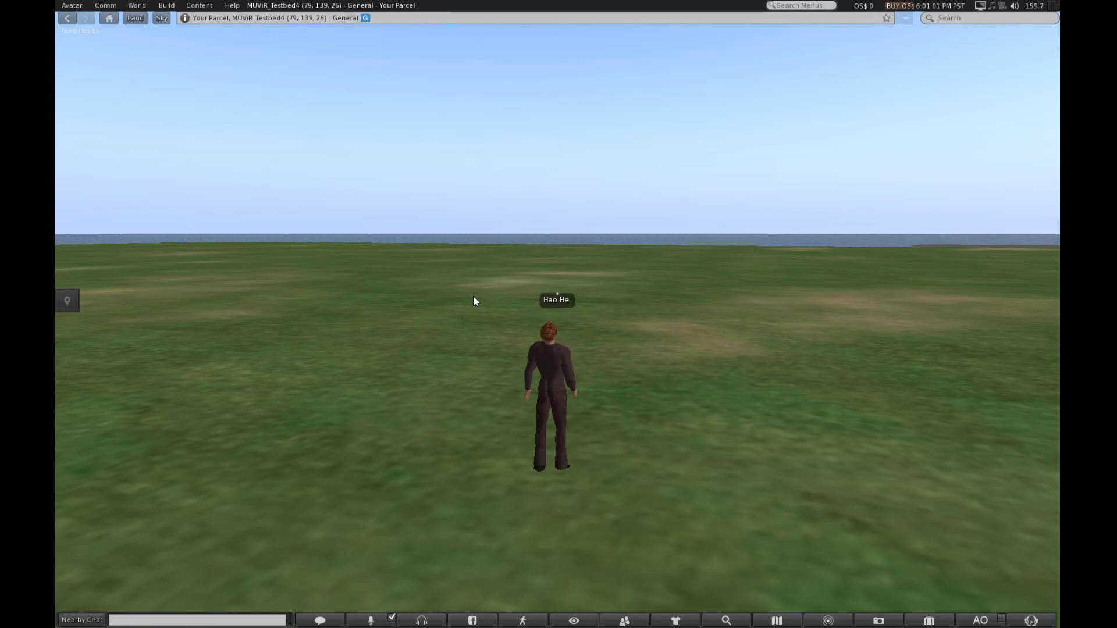
# Step: Create a box primitive on the grass just beside the avatar
pyautogui.keyDown('alt'); pyautogui.moveTo(555, 369); pyautogui.dragTo(390, 369); pyautogui.keyUp('alt')
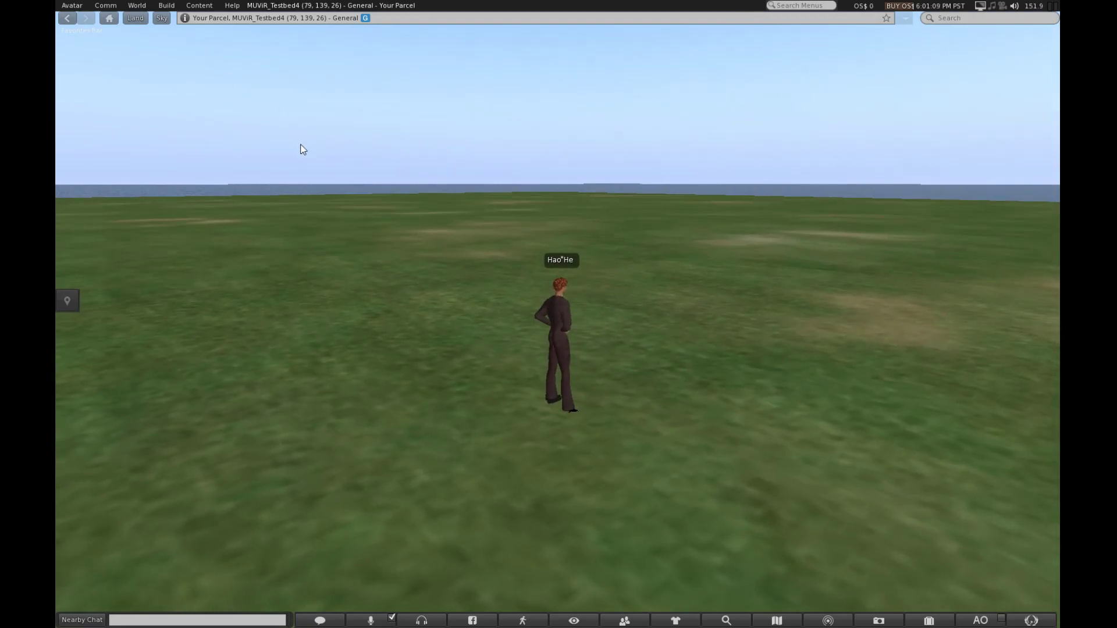
pyautogui.click(167, 6)
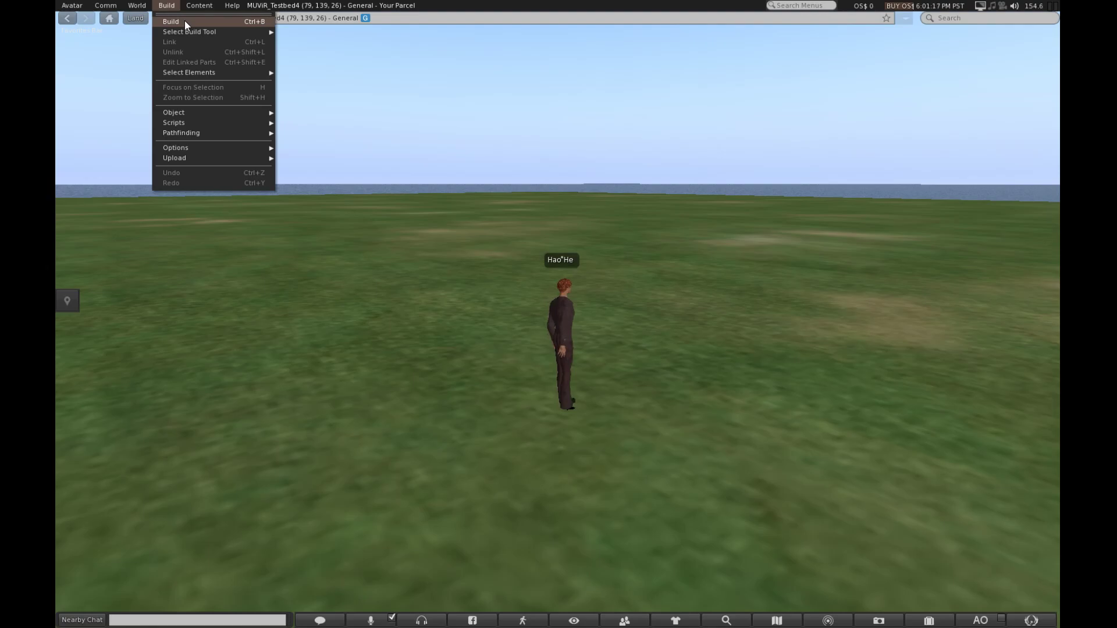
pyautogui.click(183, 22)
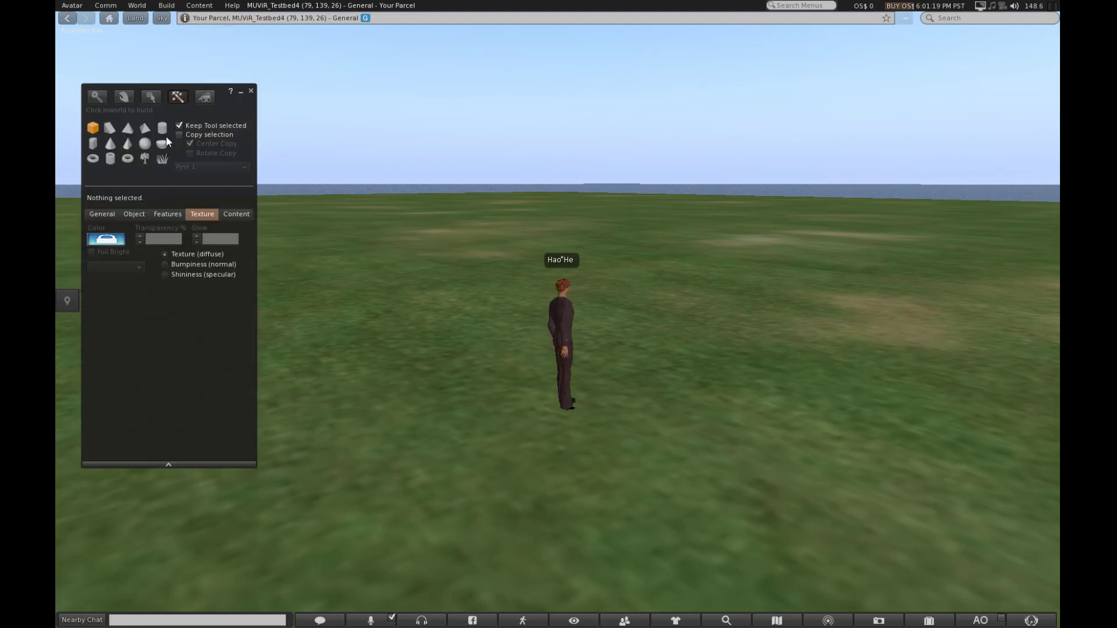
pyautogui.click(179, 97)
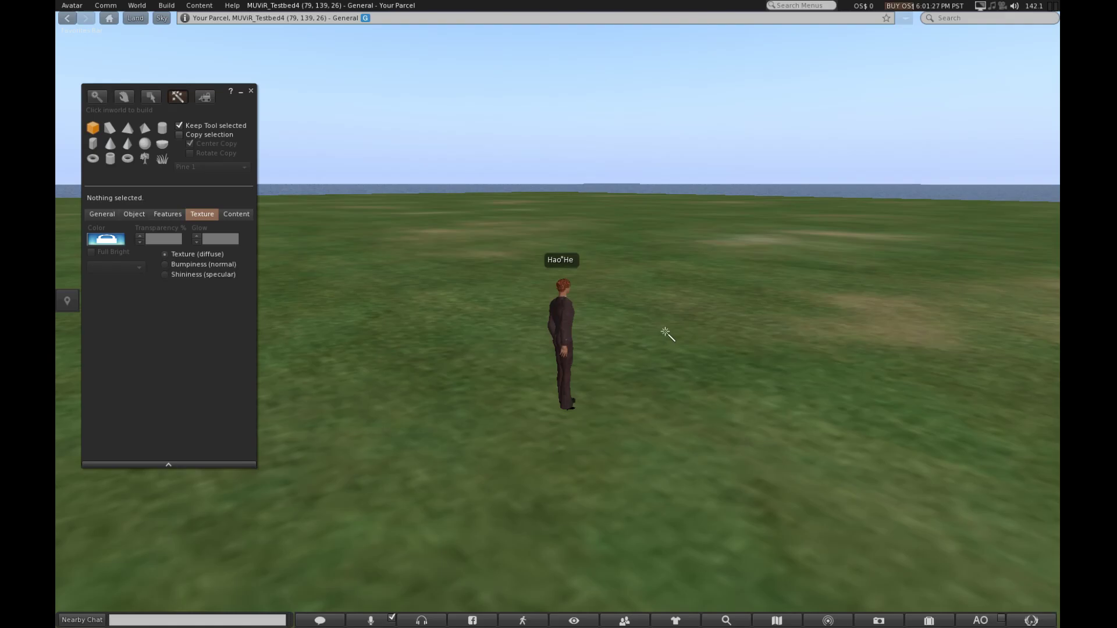
pyautogui.click(648, 329)
pyautogui.keyDown('alt'); pyautogui.click(655, 326); pyautogui.keyUp('alt')
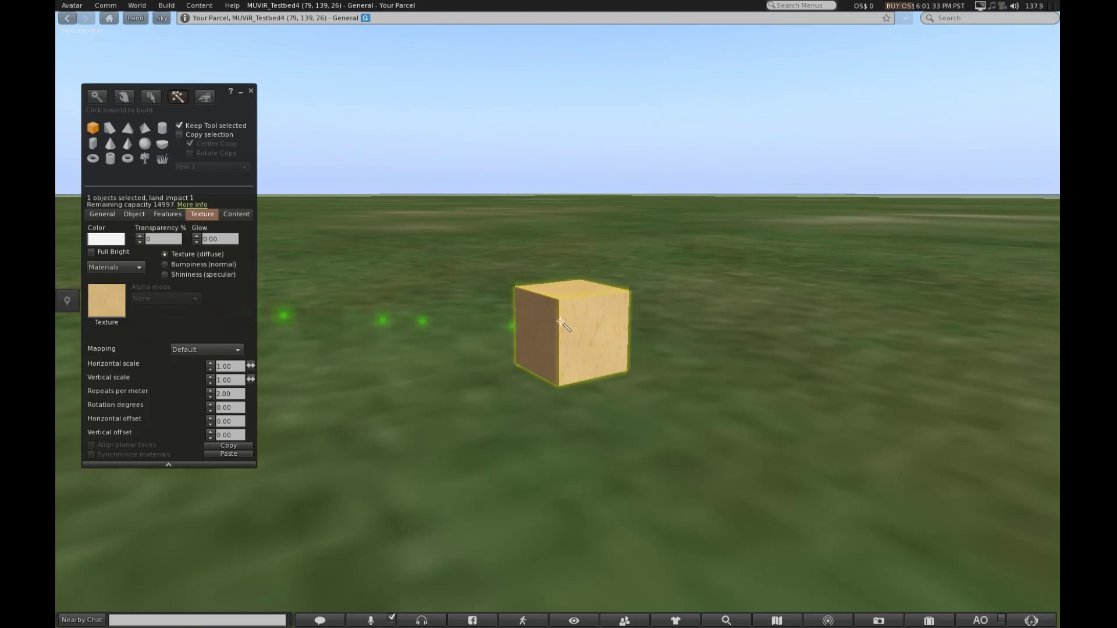
# Step: Duplicate the box about 1 m along the X axis, that copy about 1.1 m along Y, and the newest about 1 m upward
pyautogui.click(151, 97)
pyautogui.keyDown('alt'); pyautogui.moveTo(573, 329); pyautogui.dragTo(574, 408); pyautogui.keyUp('alt')
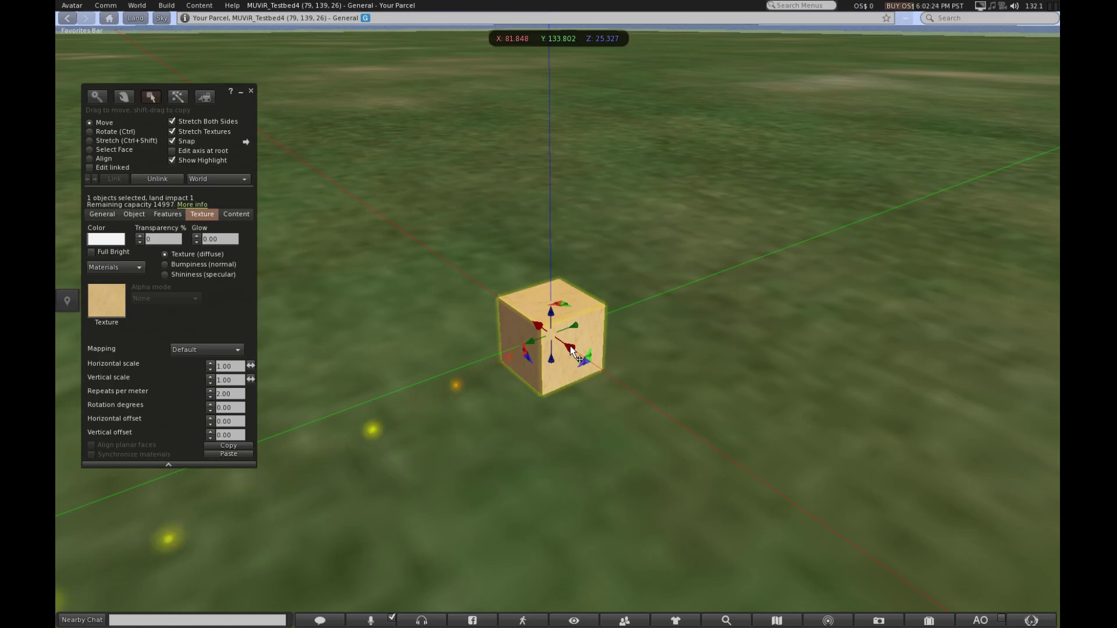
pyautogui.moveTo(570, 348); pyautogui.dragTo(699, 425)
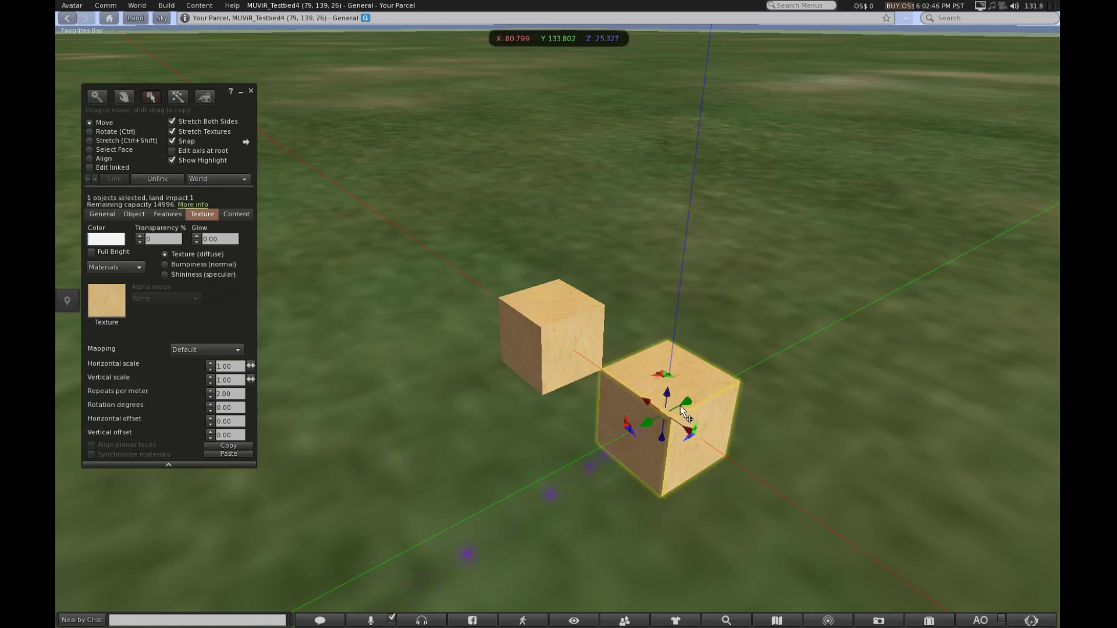
pyautogui.moveTo(680, 405); pyautogui.dragTo(811, 377)
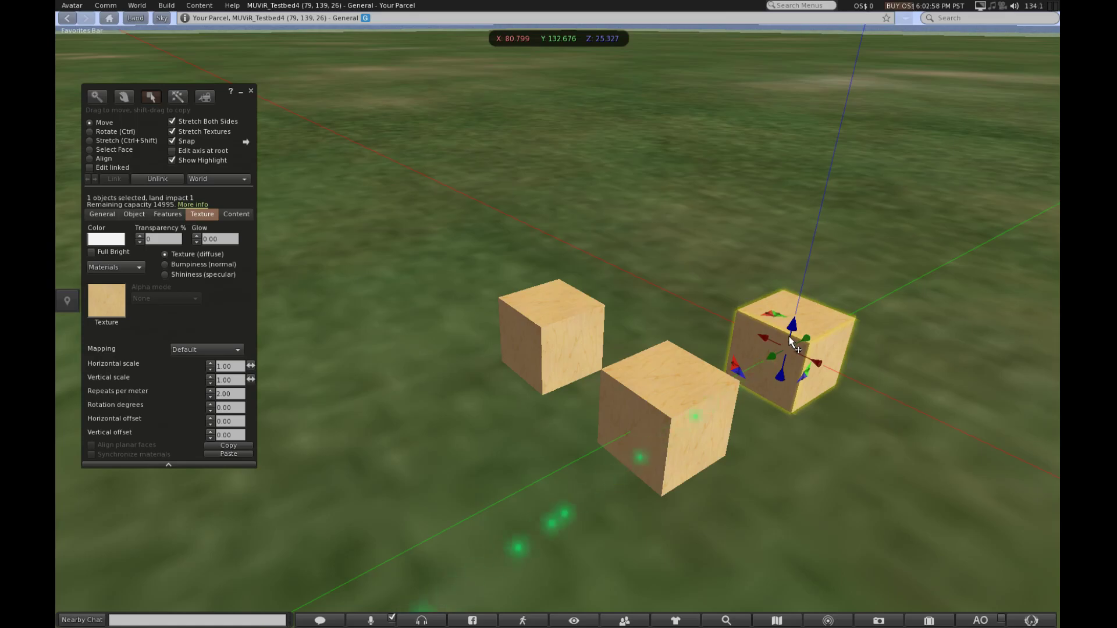
pyautogui.keyDown('shift'); pyautogui.moveTo(793, 329); pyautogui.dragTo(838, 171); pyautogui.keyUp('shift')
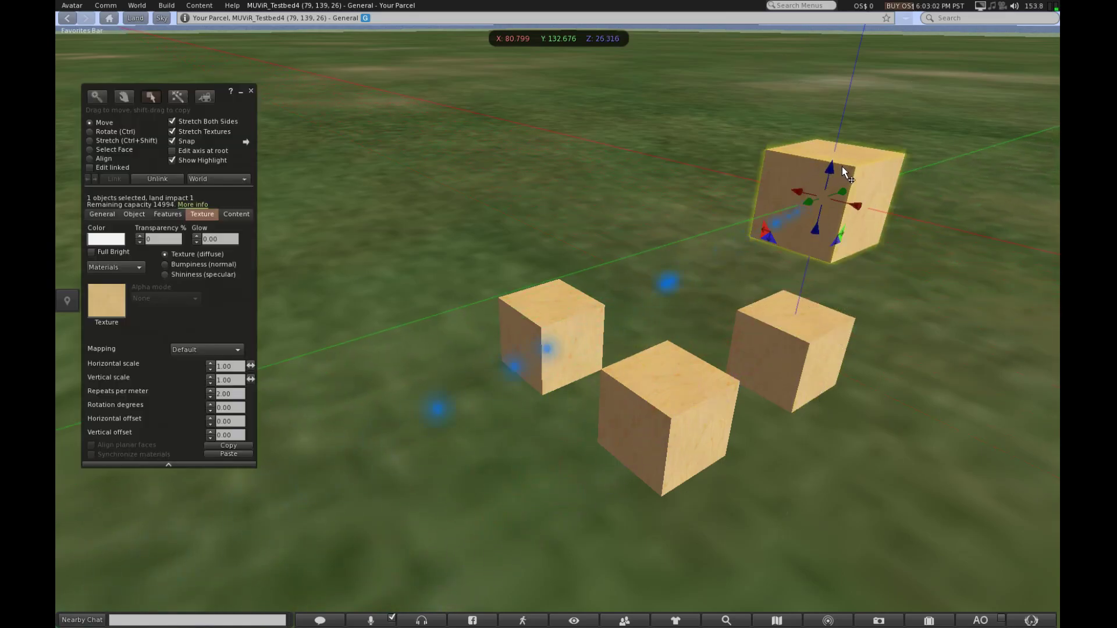
# Step: Select all four boxes together and duplicate the group three times across the ground and once upward, about 1.8 m higher
pyautogui.scroll(-6, 813, 332)
pyautogui.scroll(6, 745, 322)
pyautogui.keyDown('alt'); pyautogui.moveTo(772, 327); pyautogui.dragTo(752, 297); pyautogui.keyUp('alt')
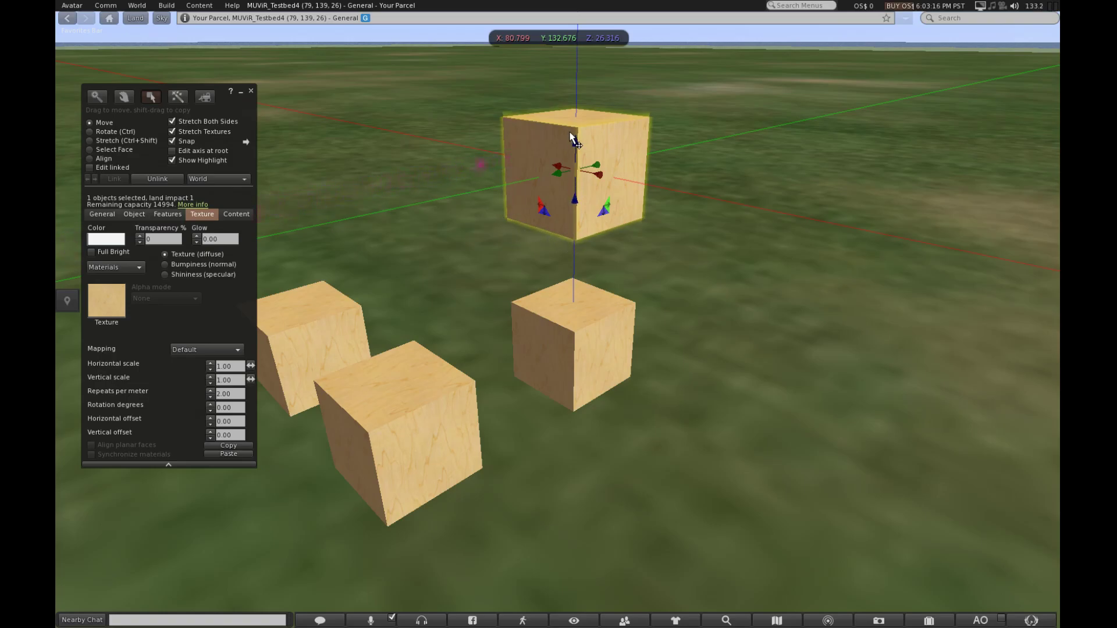
pyautogui.scroll(3, 572, 140)
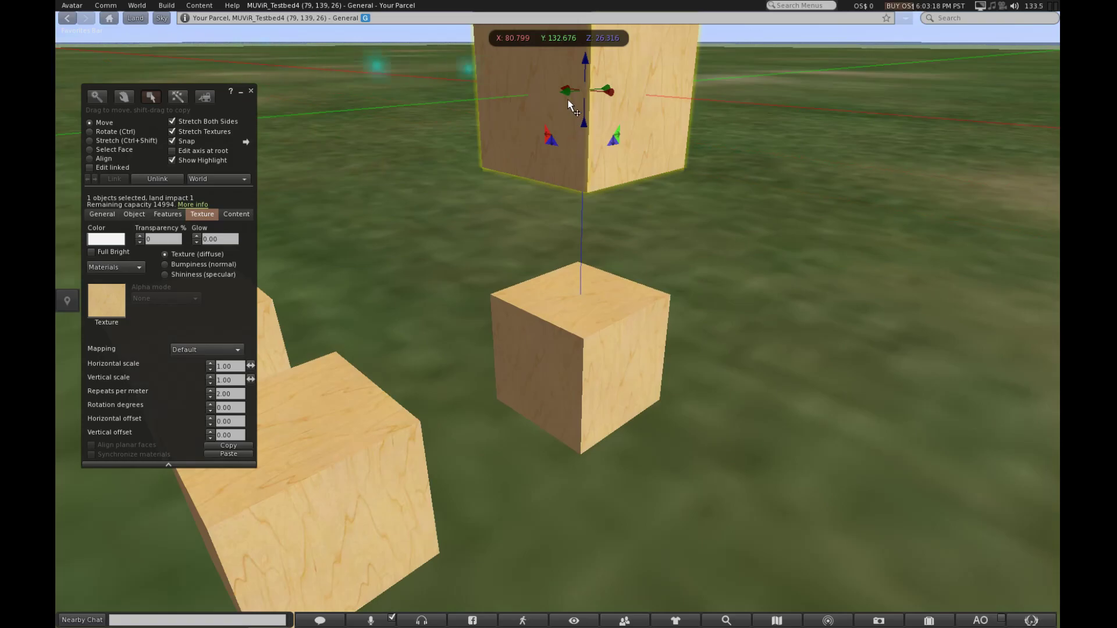
pyautogui.keyDown('ctrl'); pyautogui.keyDown('alt'); pyautogui.moveTo(553, 89); pyautogui.dragTo(552, 148); pyautogui.keyUp('alt'); pyautogui.keyUp('ctrl')
pyautogui.keyDown('ctrl'); pyautogui.keyDown('alt'); pyautogui.moveTo(596, 388); pyautogui.dragTo(564, 319); pyautogui.keyUp('alt'); pyautogui.keyUp('ctrl')
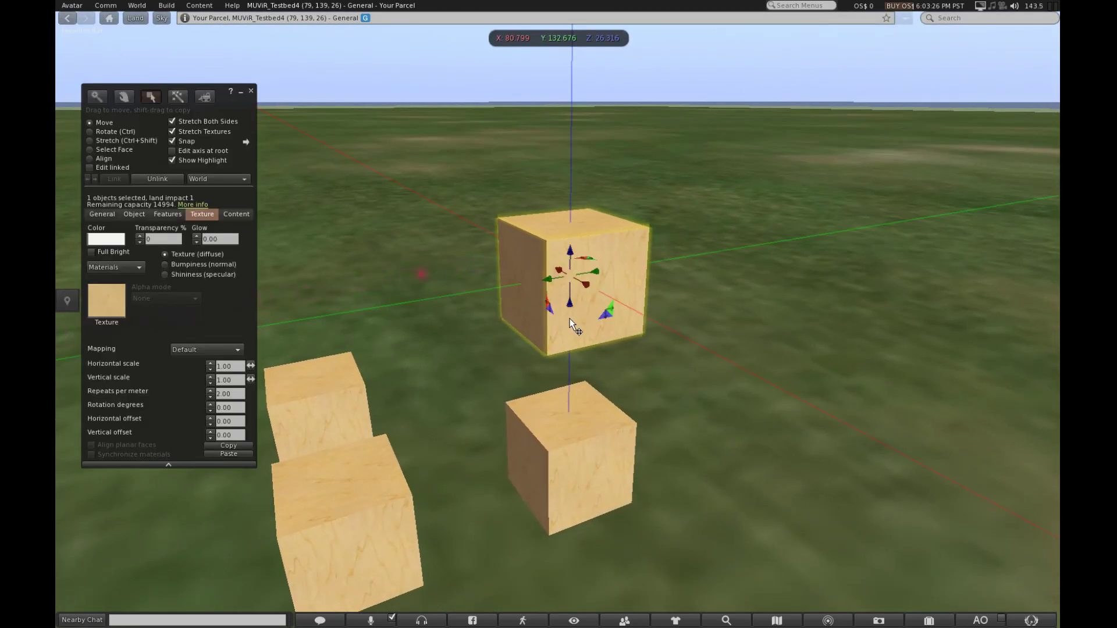
pyautogui.click(581, 315)
pyautogui.press('ctrl')
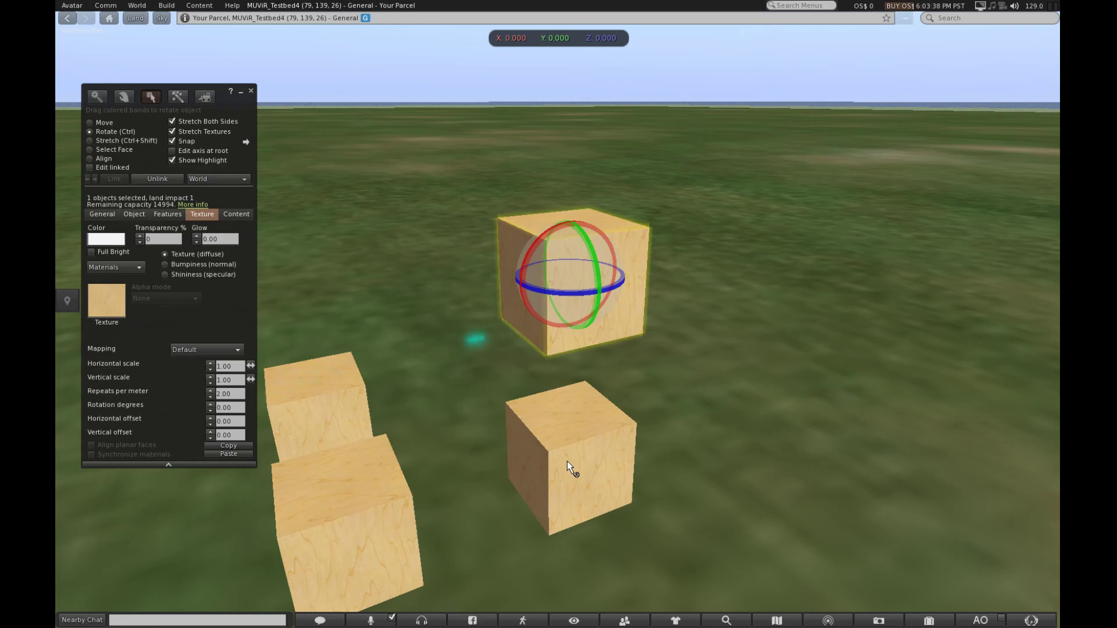
pyautogui.keyDown('shift'); pyautogui.click(574, 491); pyautogui.keyUp('shift')
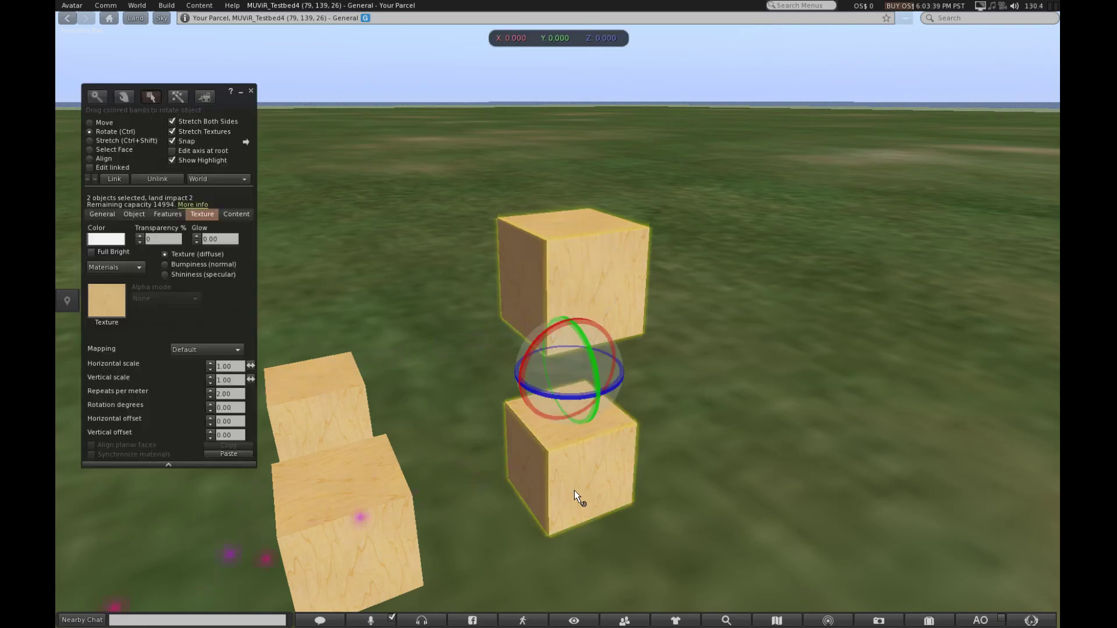
pyautogui.keyDown('shift'); pyautogui.click(368, 551); pyautogui.keyUp('shift')
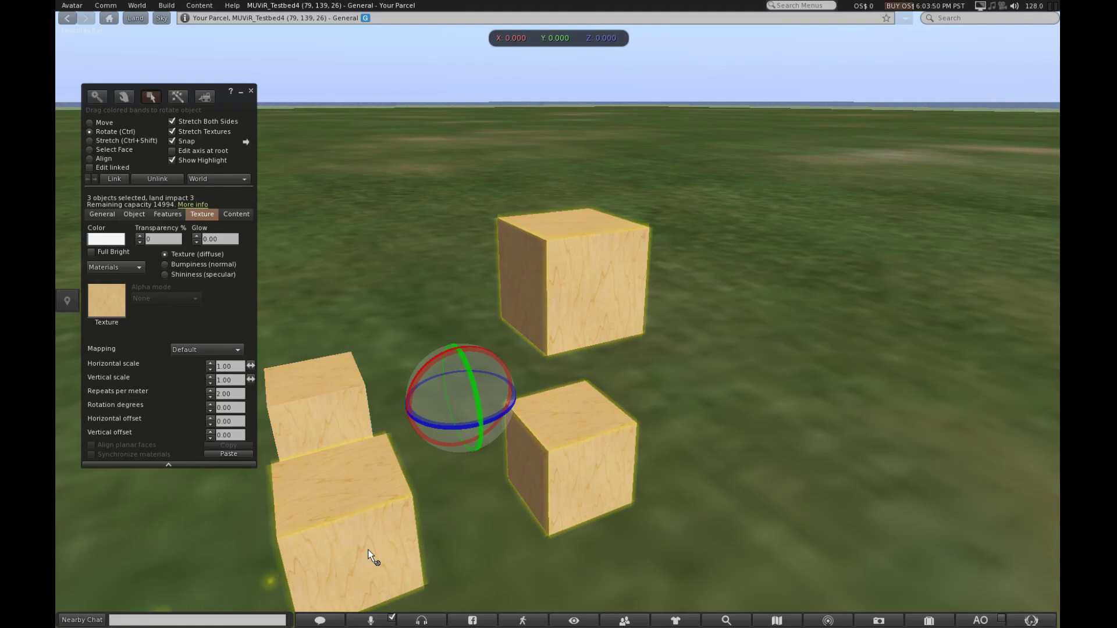
pyautogui.keyDown('shift'); pyautogui.click(323, 388); pyautogui.keyUp('shift')
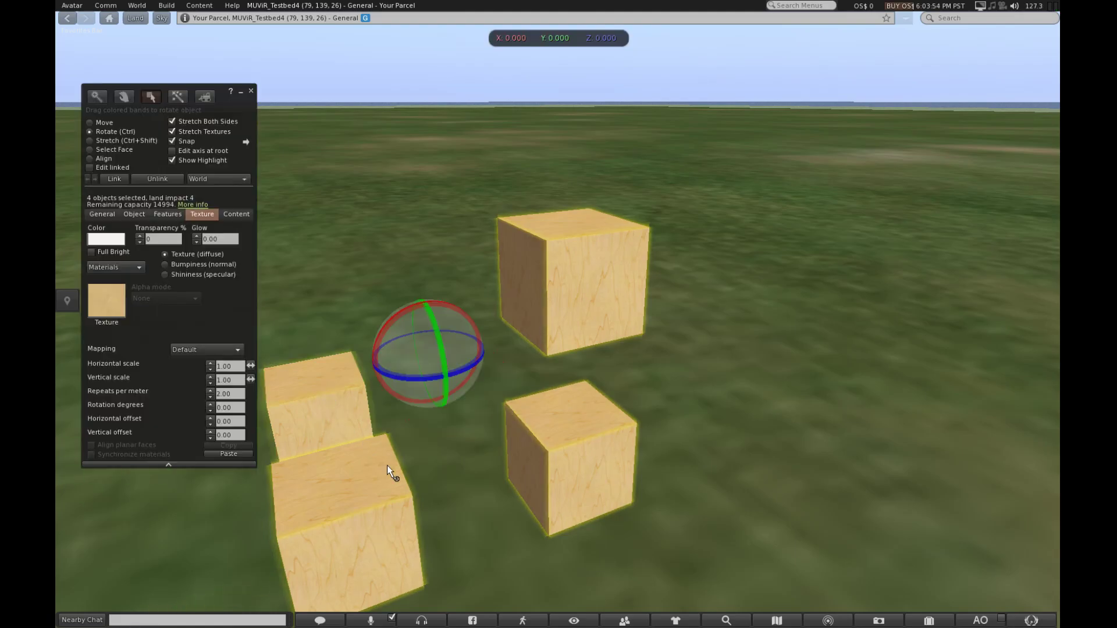
pyautogui.press('alt')
pyautogui.keyDown('alt'); pyautogui.moveTo(367, 483); pyautogui.dragTo(367, 506); pyautogui.keyUp('alt')
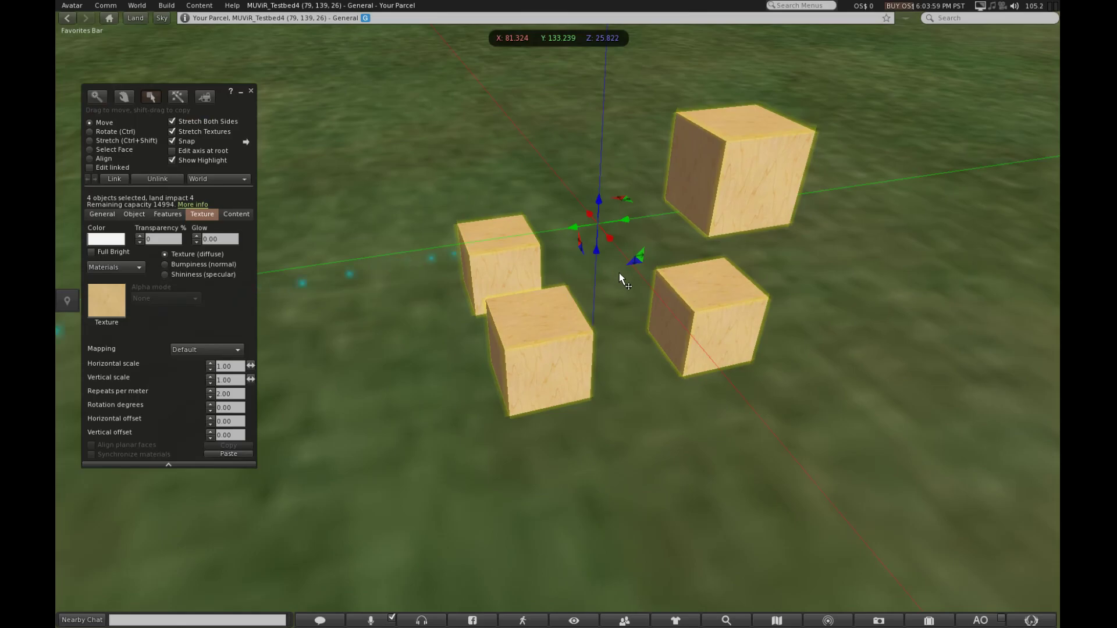
pyautogui.keyDown('alt'); pyautogui.moveTo(659, 294); pyautogui.dragTo(667, 395); pyautogui.keyUp('alt')
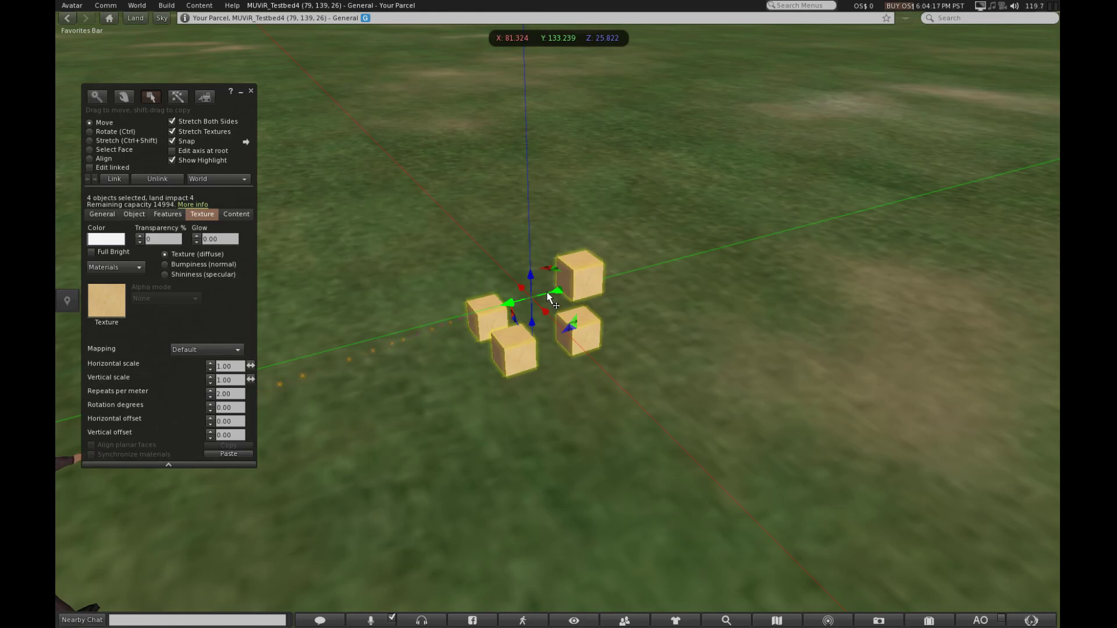
pyautogui.keyDown('shift'); pyautogui.moveTo(548, 297); pyautogui.dragTo(605, 439); pyautogui.keyUp('shift')
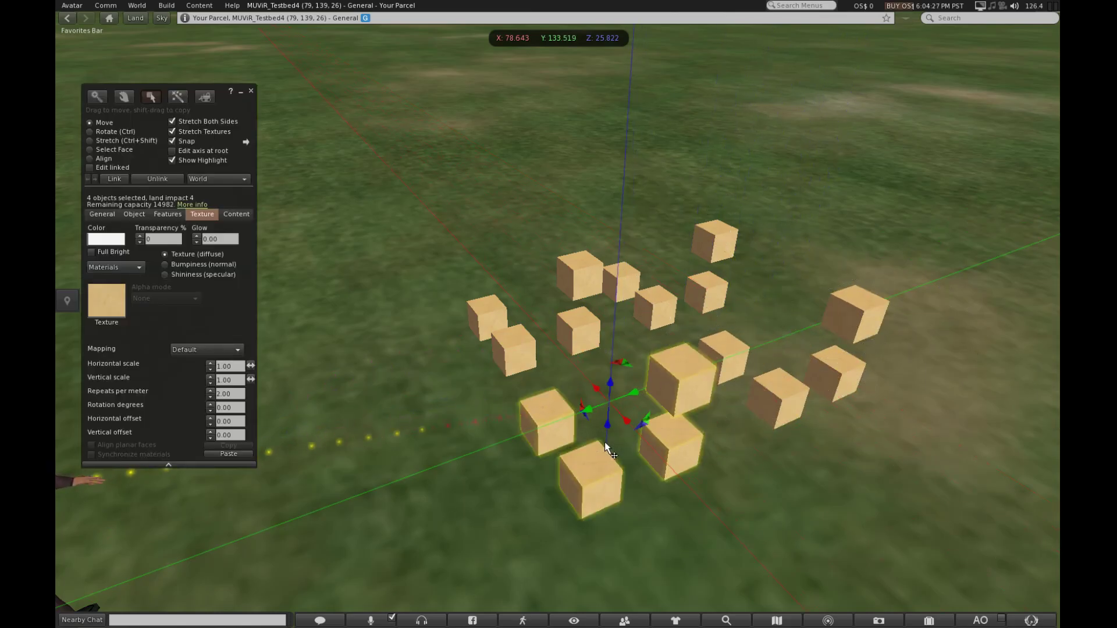
pyautogui.keyDown('shift'); pyautogui.moveTo(608, 390); pyautogui.dragTo(617, 253); pyautogui.keyUp('shift')
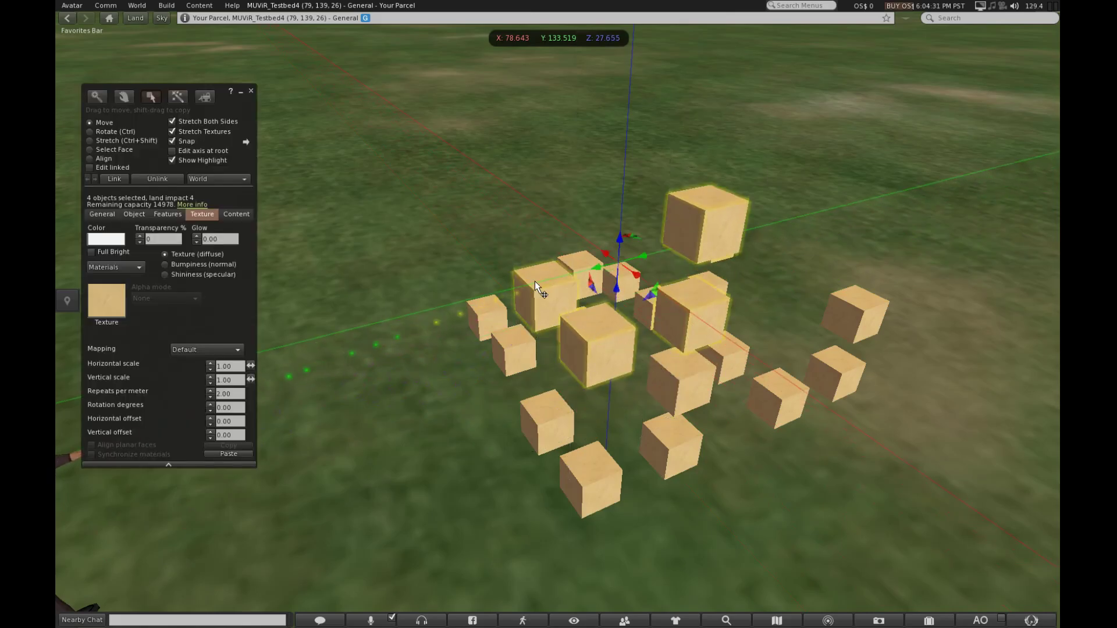
pyautogui.click(458, 274)
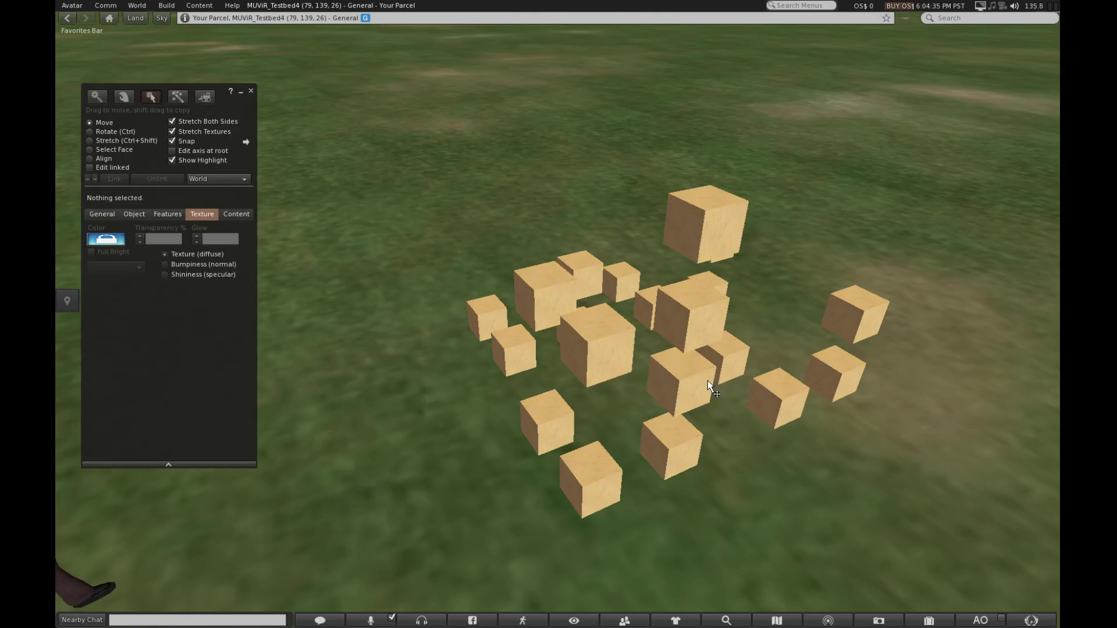
pyautogui.press('Escape')
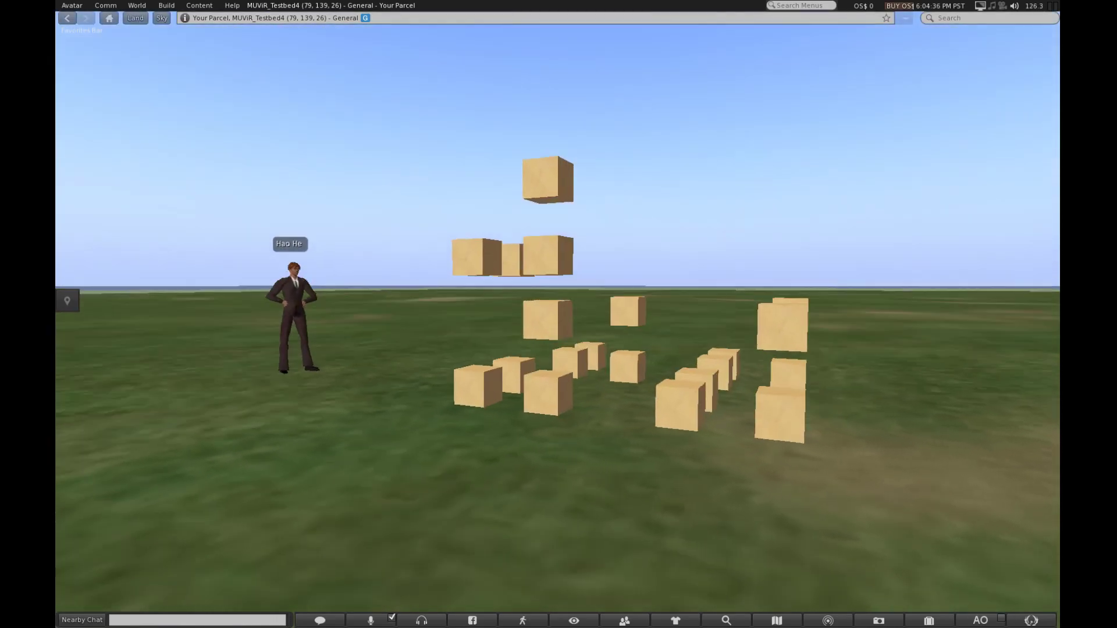
# Step: Select all 20 boxes with a selection rectangle and duplicate the whole set five times across the ground
pyautogui.keyDown('alt'); pyautogui.moveTo(547, 319); pyautogui.dragTo(527, 576); pyautogui.keyUp('alt')
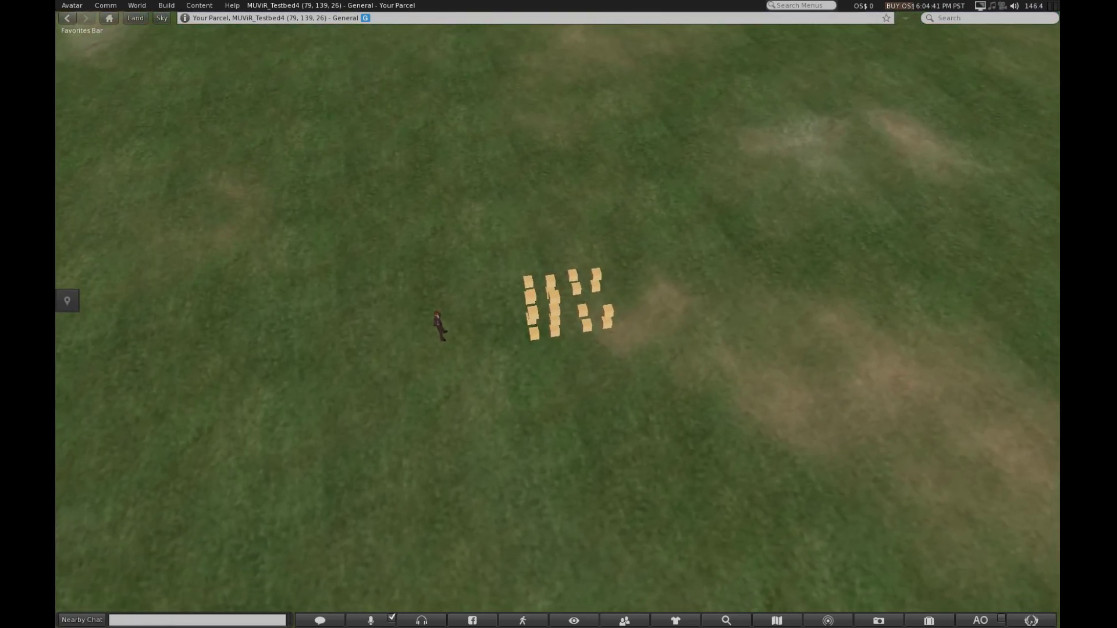
pyautogui.keyDown('ctrl'); pyautogui.keyDown('alt'); pyautogui.moveTo(526, 319); pyautogui.dragTo(558, 319); pyautogui.keyUp('alt'); pyautogui.keyUp('ctrl')
pyautogui.hotkey('ctrl', '3')
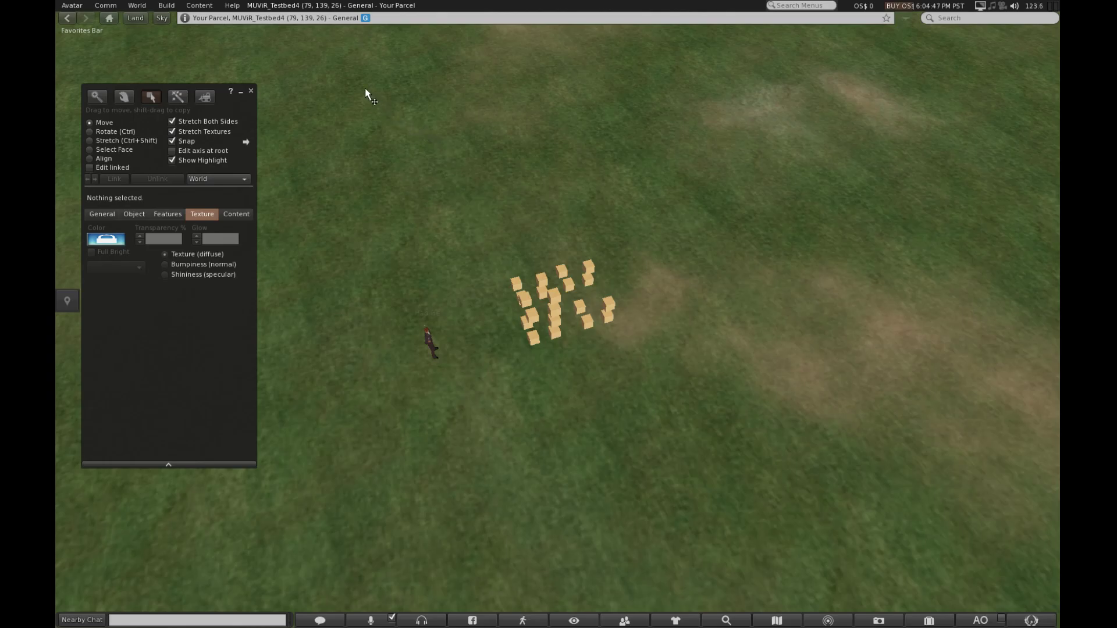
pyautogui.hotkey('ctrl', 'w')
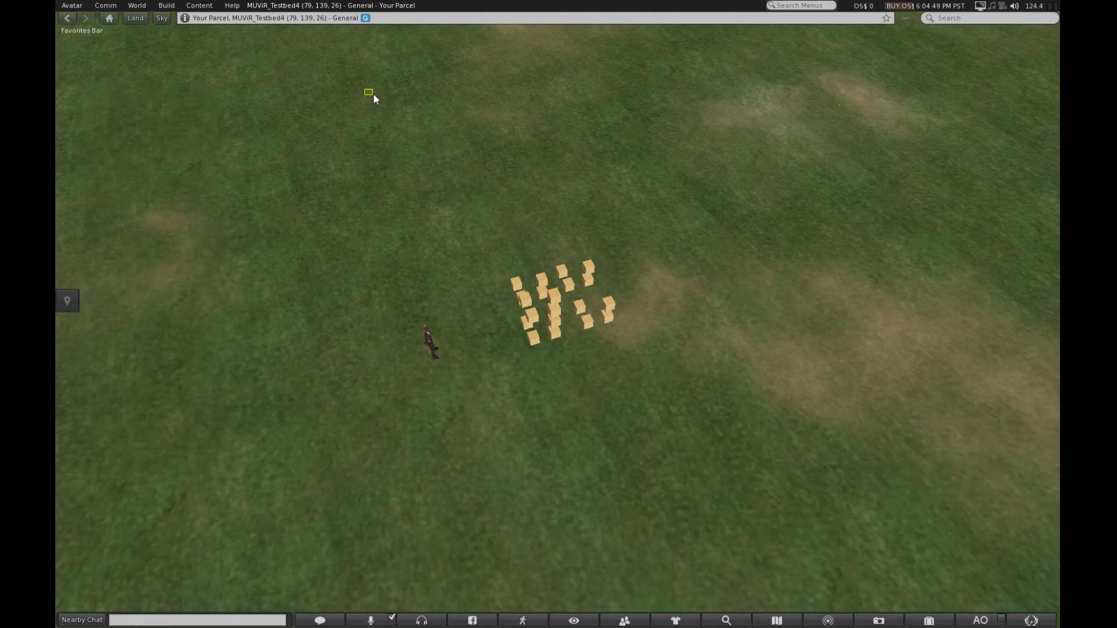
pyautogui.moveTo(386, 113); pyautogui.dragTo(912, 534)
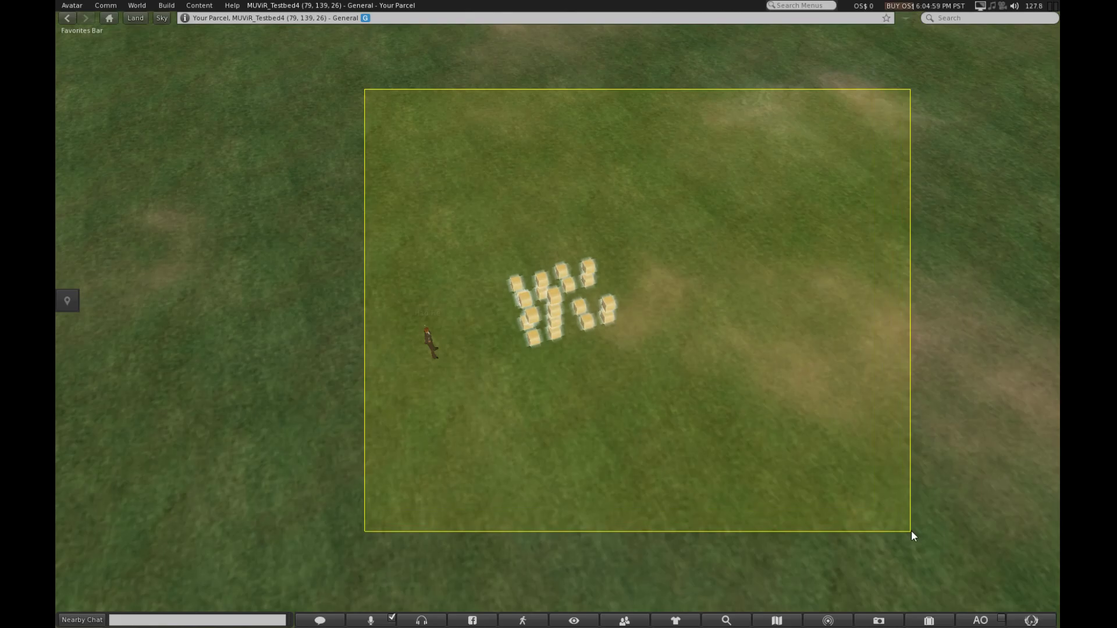
pyautogui.moveTo(911, 529); pyautogui.dragTo(911, 529)
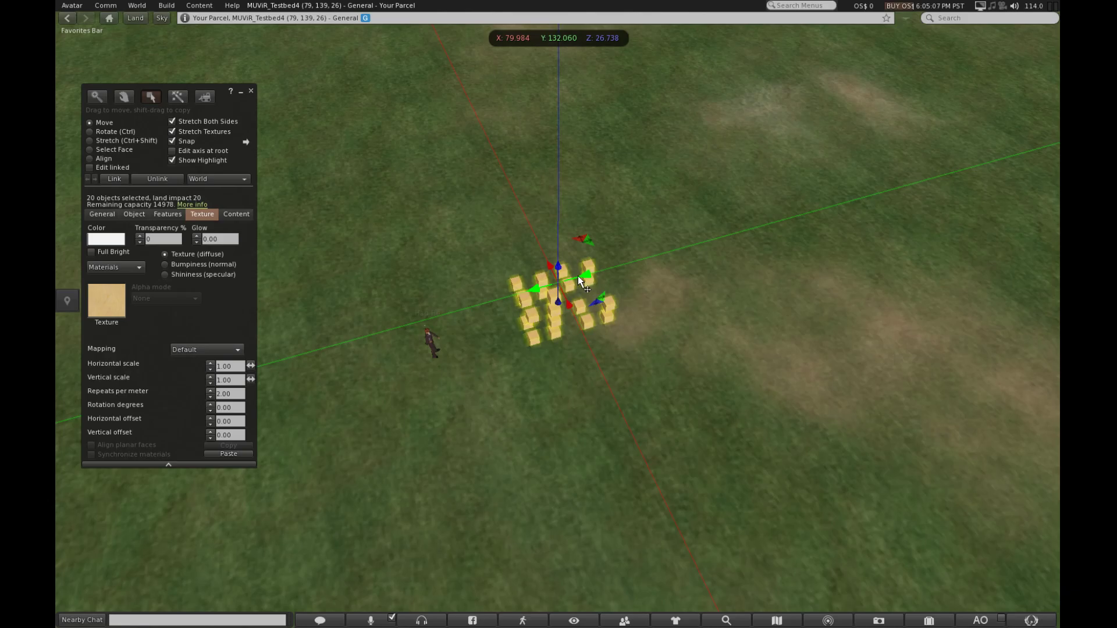
pyautogui.keyDown('shift'); pyautogui.moveTo(580, 281); pyautogui.dragTo(598, 149); pyautogui.keyUp('shift')
pyautogui.click(780, 454)
pyautogui.keyDown('alt'); pyautogui.moveTo(608, 314); pyautogui.dragTo(716, 233); pyautogui.keyUp('alt')
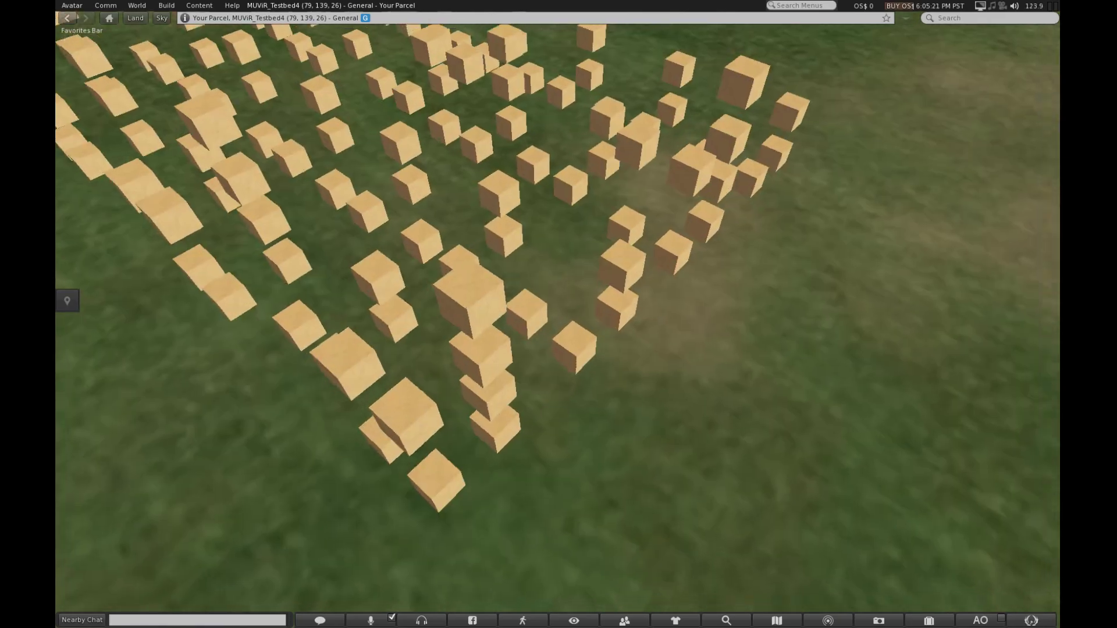
pyautogui.press('Escape')
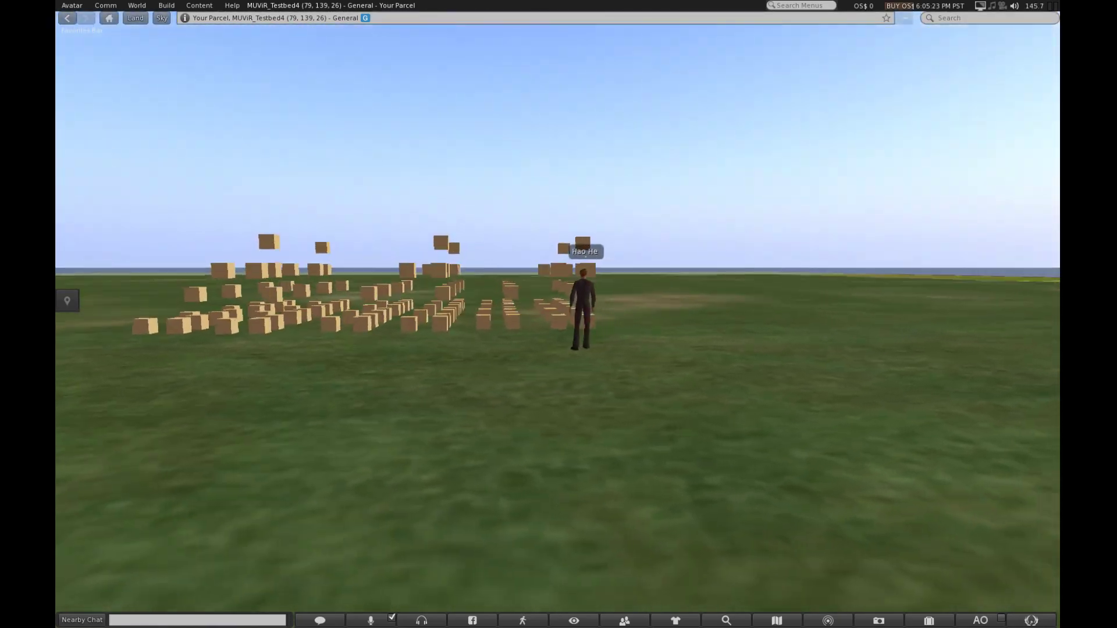
# Step: Select every box on the parcel with a selection rectangle and delete them all
pyautogui.keyDown('ctrl'); pyautogui.keyDown('alt'); pyautogui.moveTo(558, 314); pyautogui.dragTo(291, 445); pyautogui.keyUp('alt'); pyautogui.keyUp('ctrl')
pyautogui.keyDown('ctrl'); pyautogui.keyDown('alt'); pyautogui.moveTo(516, 320); pyautogui.dragTo(557, 319); pyautogui.keyUp('alt'); pyautogui.keyUp('ctrl')
pyautogui.click(683, 388)
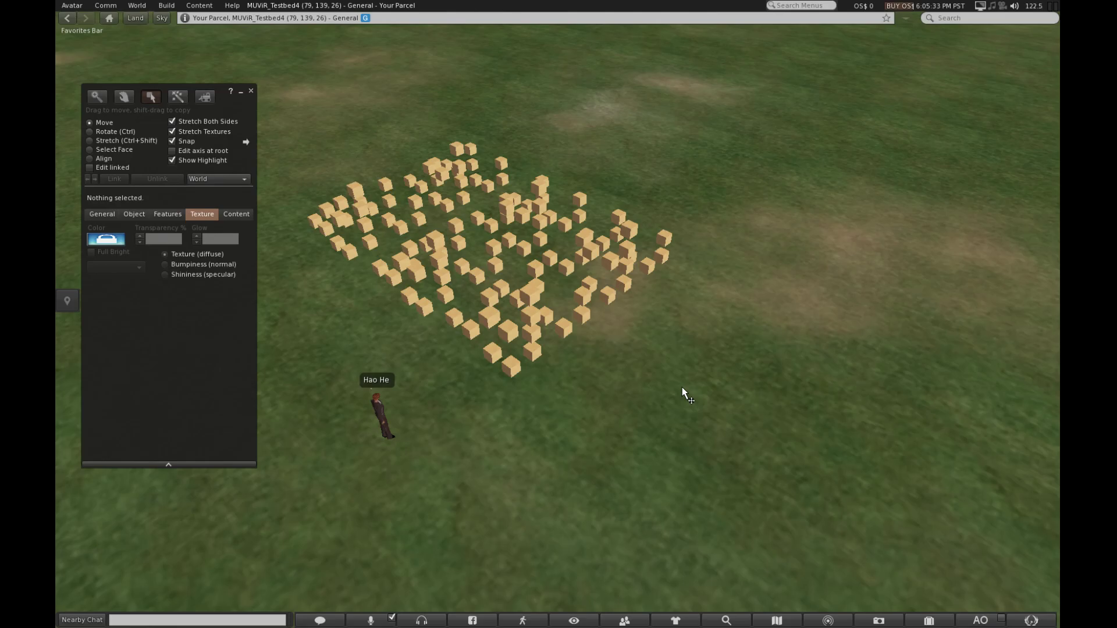
pyautogui.keyDown('ctrl'); pyautogui.keyDown('alt'); pyautogui.moveTo(520, 297); pyautogui.dragTo(466, 187); pyautogui.keyUp('alt'); pyautogui.keyUp('ctrl')
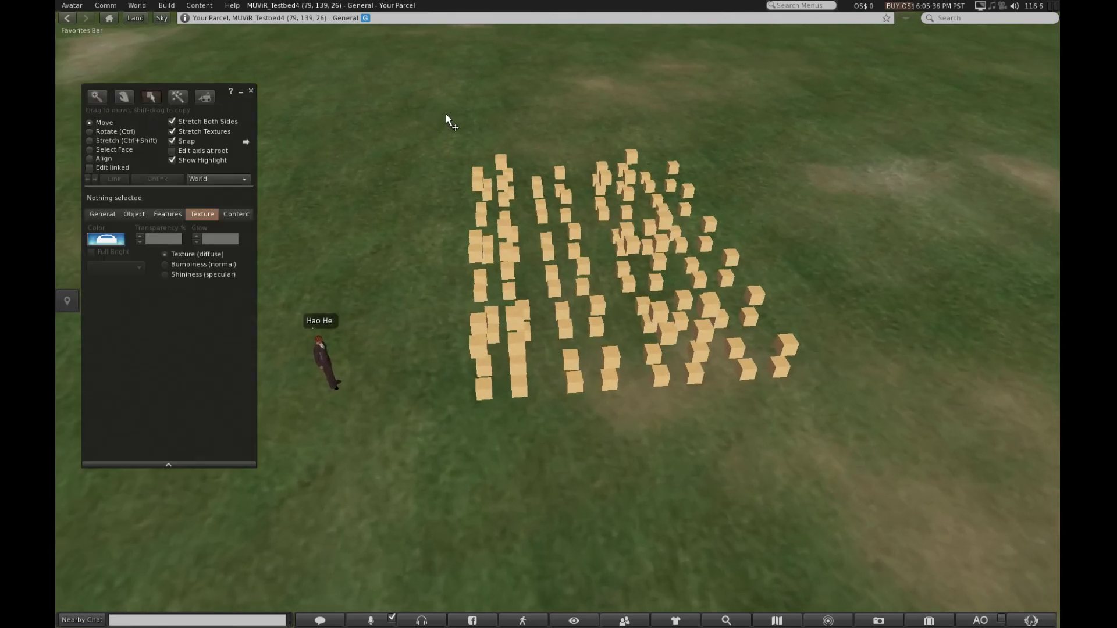
pyautogui.moveTo(446, 119); pyautogui.dragTo(881, 453)
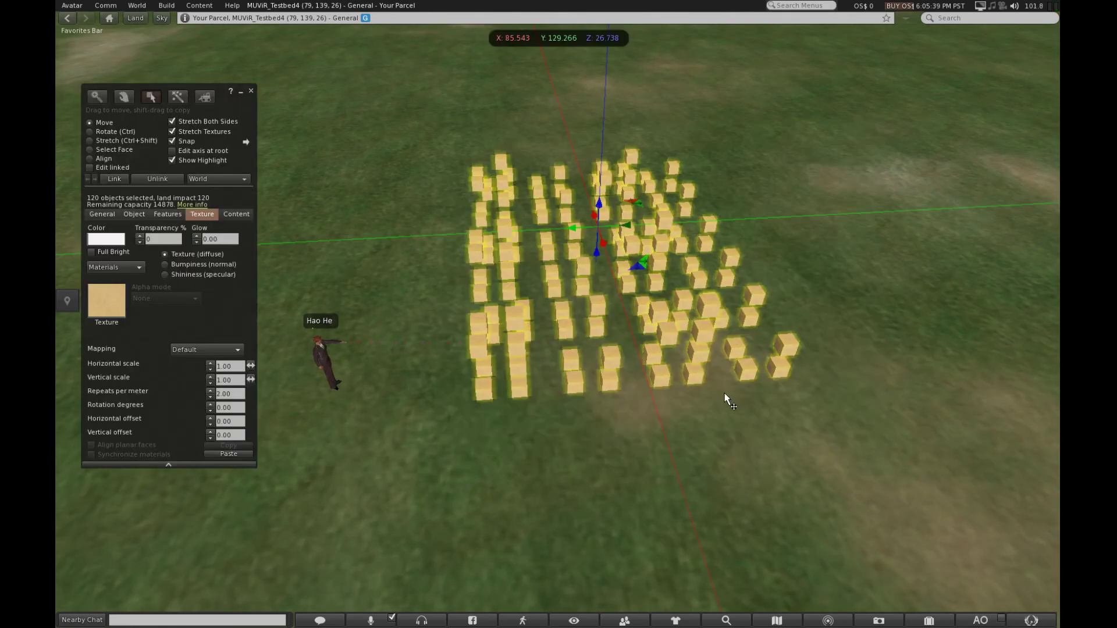
pyautogui.moveTo(438, 118); pyautogui.dragTo(882, 518)
pyautogui.press('Delete')
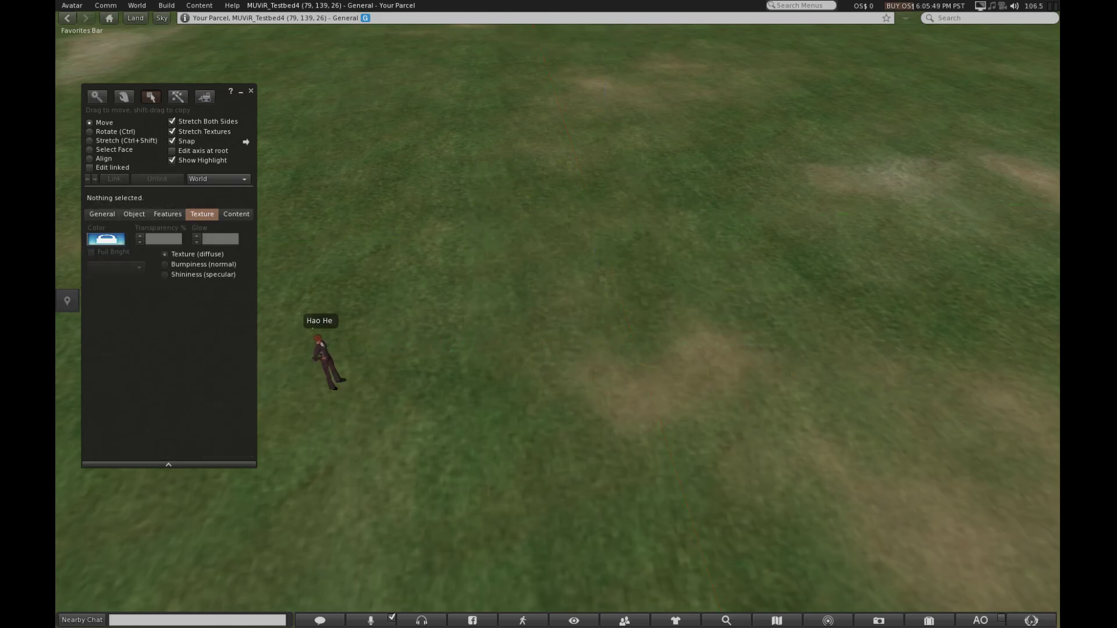
# Step: Build a new box on the open grass near the avatar, and delete the extra box placed on top of it
pyautogui.click(177, 97)
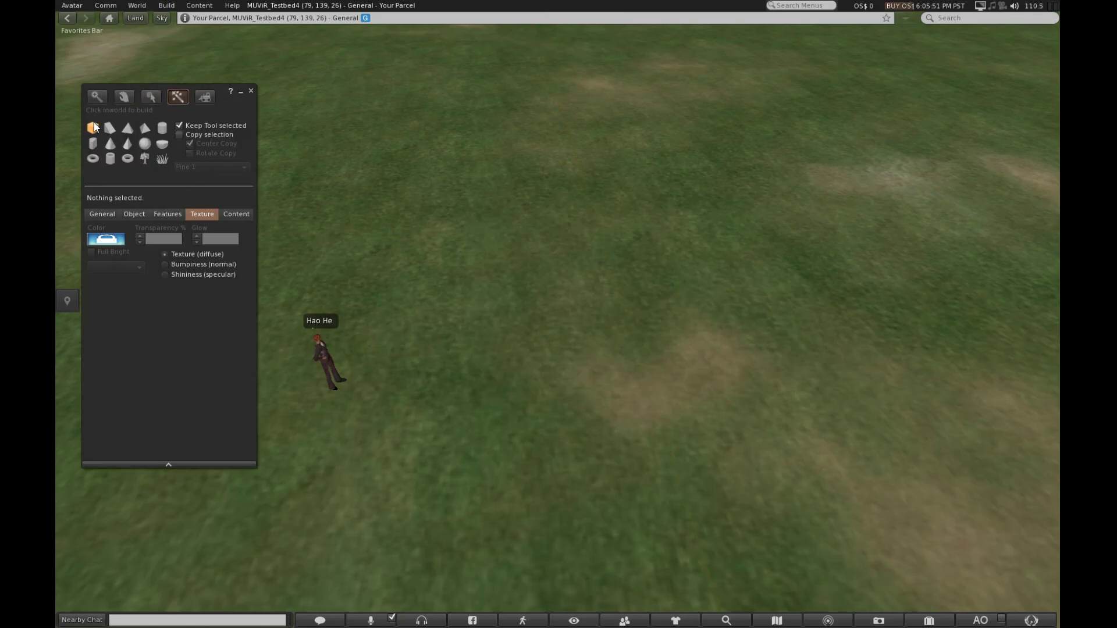
pyautogui.click(515, 332)
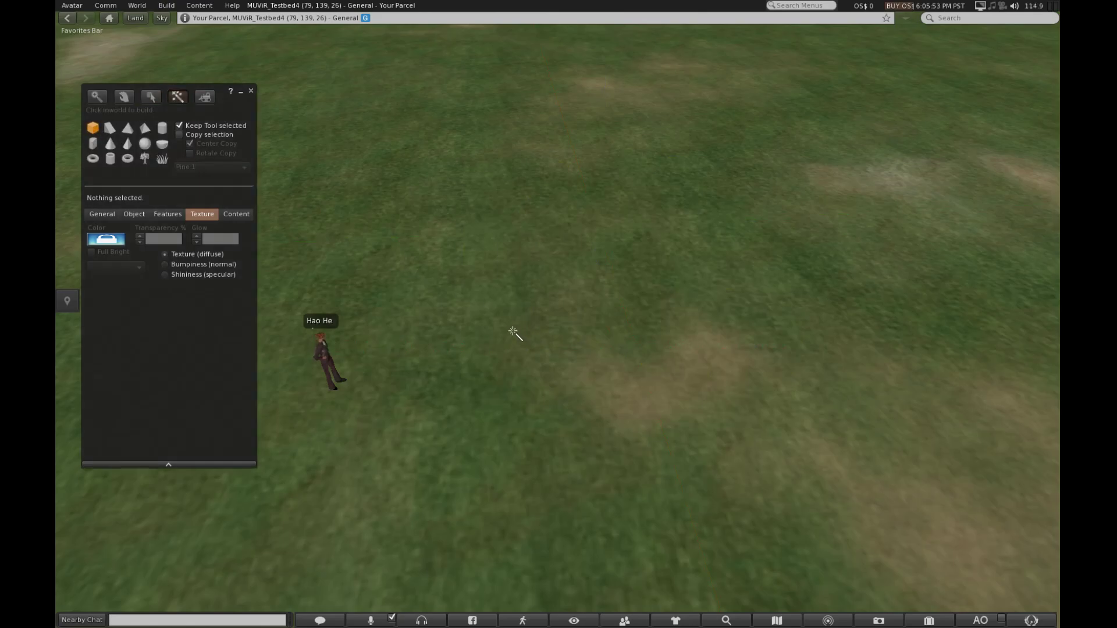
pyautogui.keyDown('alt'); pyautogui.moveTo(517, 335); pyautogui.dragTo(605, 285); pyautogui.keyUp('alt')
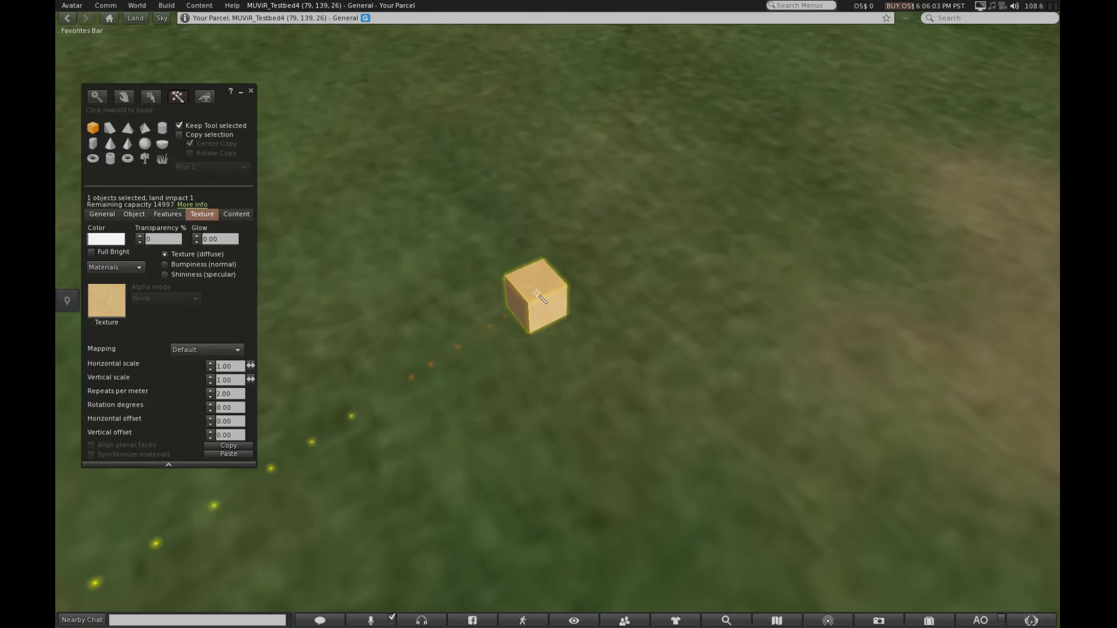
pyautogui.scroll(-5, 538, 297)
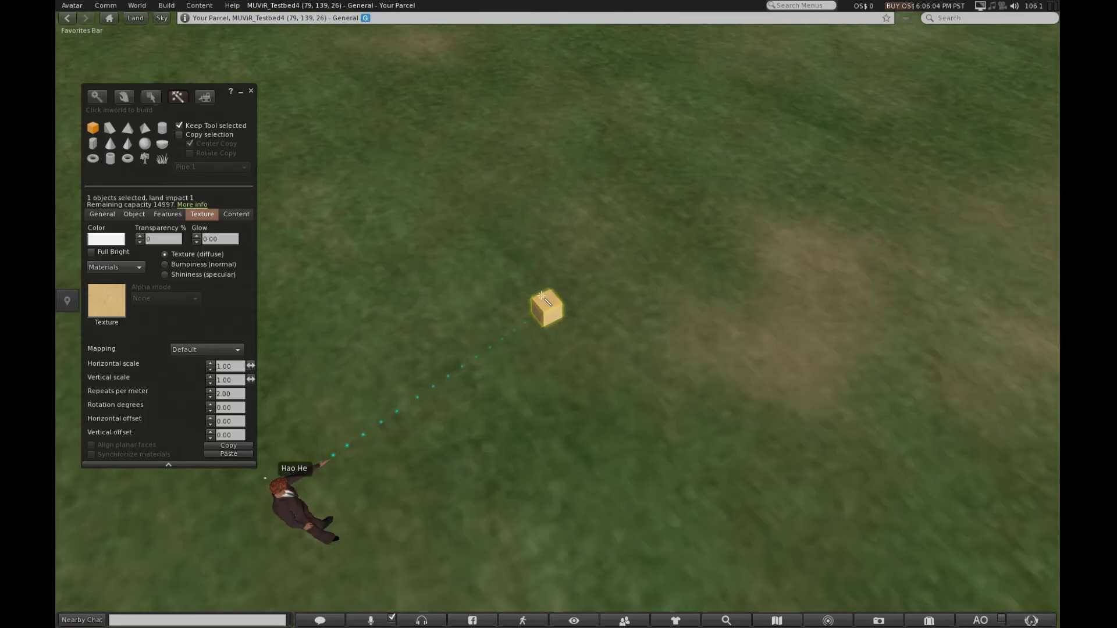
pyautogui.scroll(-1, 541, 295)
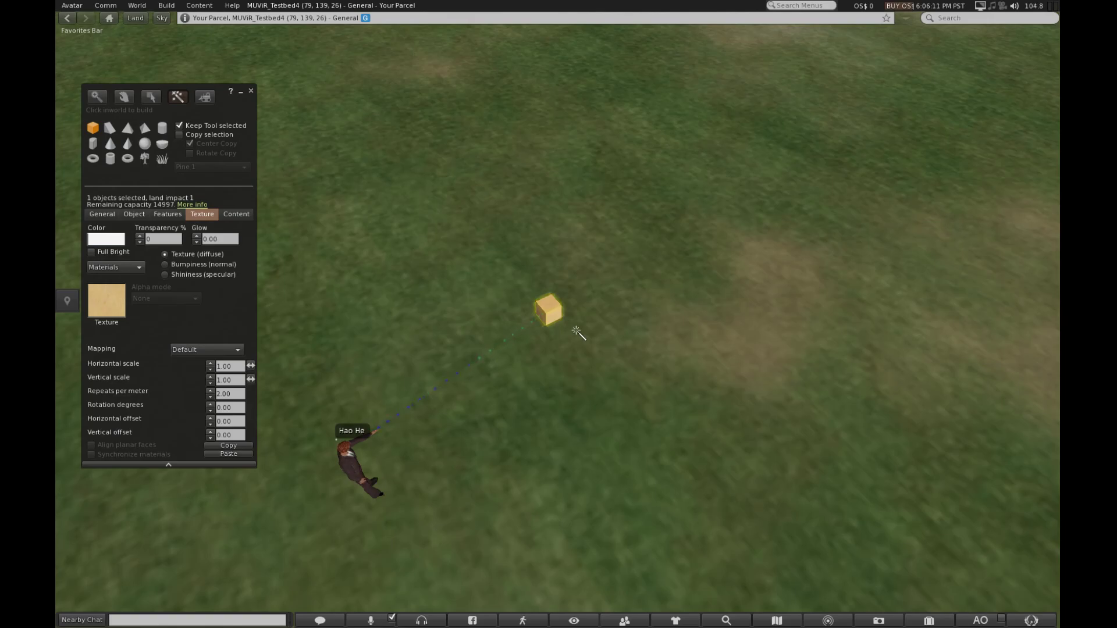
pyautogui.click(548, 304)
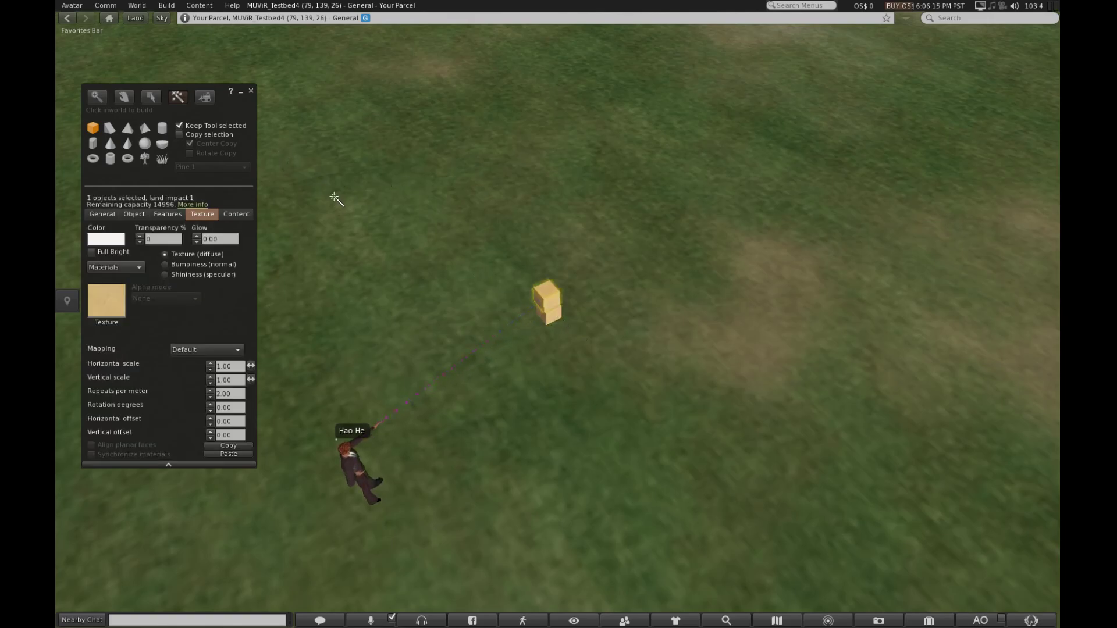
pyautogui.press('Delete')
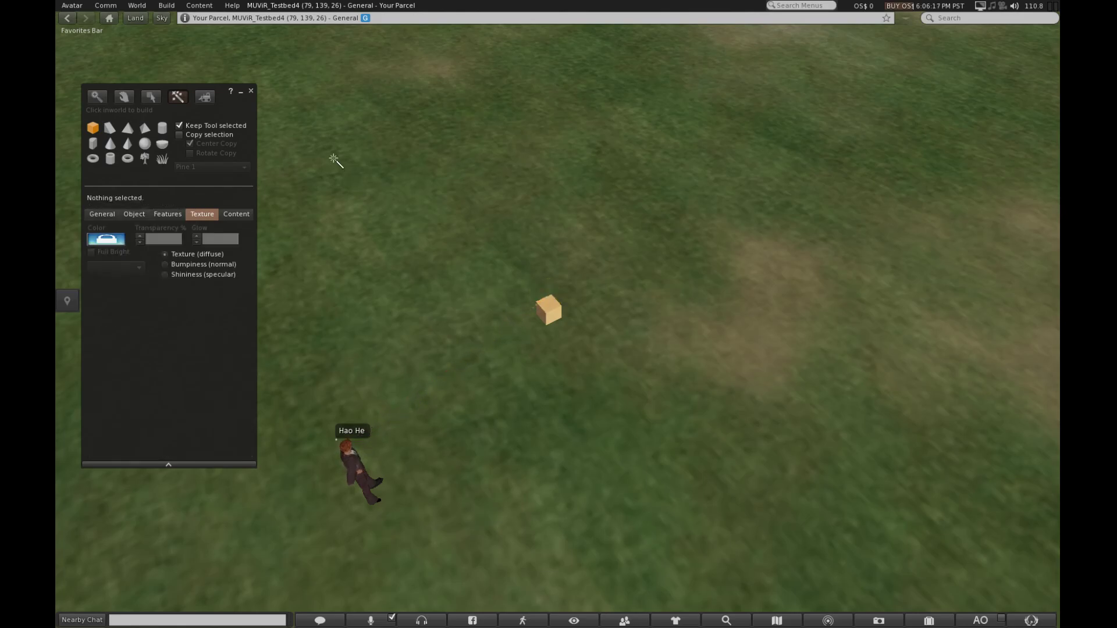
# Step: Select the box and stretch it from a corner in all directions into a large cube, far bigger than the avatar
pyautogui.click(153, 97)
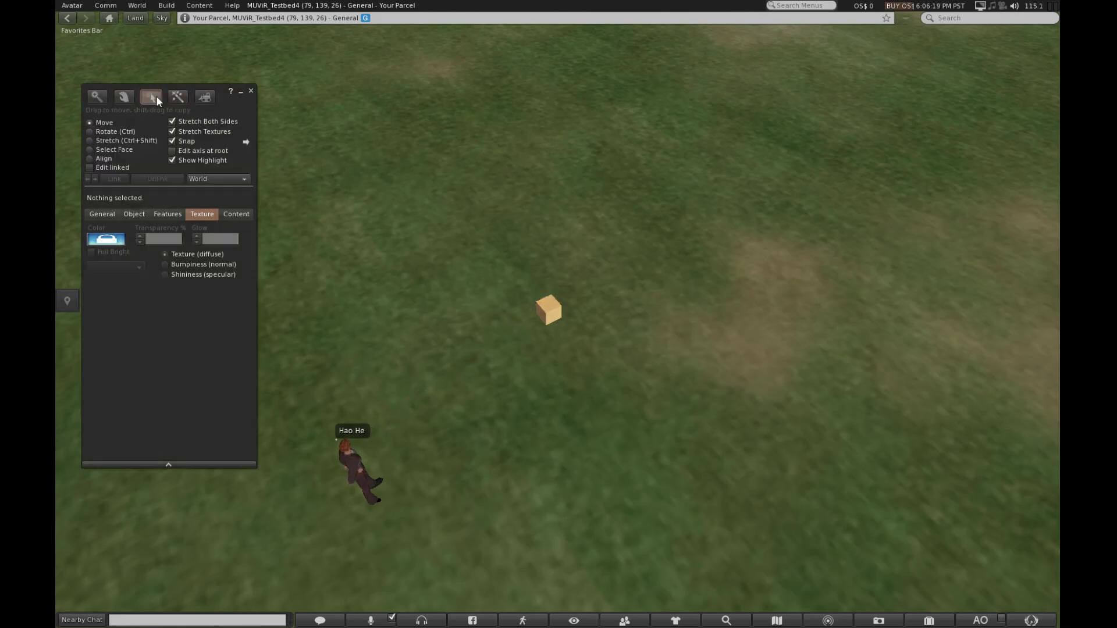
pyautogui.click(548, 308)
pyautogui.keyDown('alt'); pyautogui.moveTo(549, 310); pyautogui.dragTo(526, 171); pyautogui.keyUp('alt')
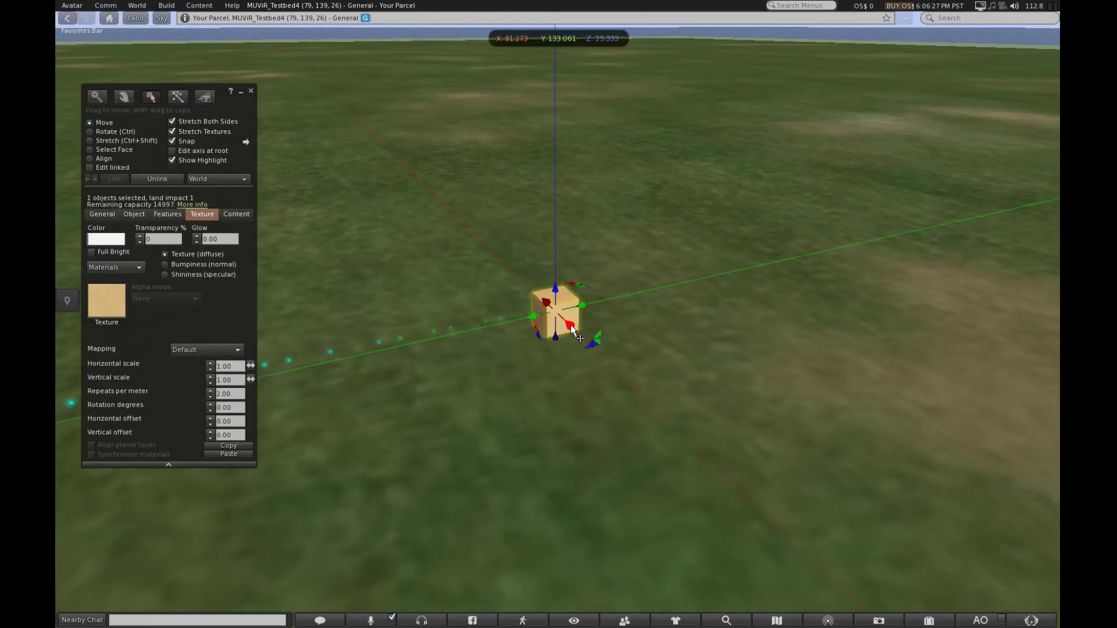
pyautogui.press('ctrl')
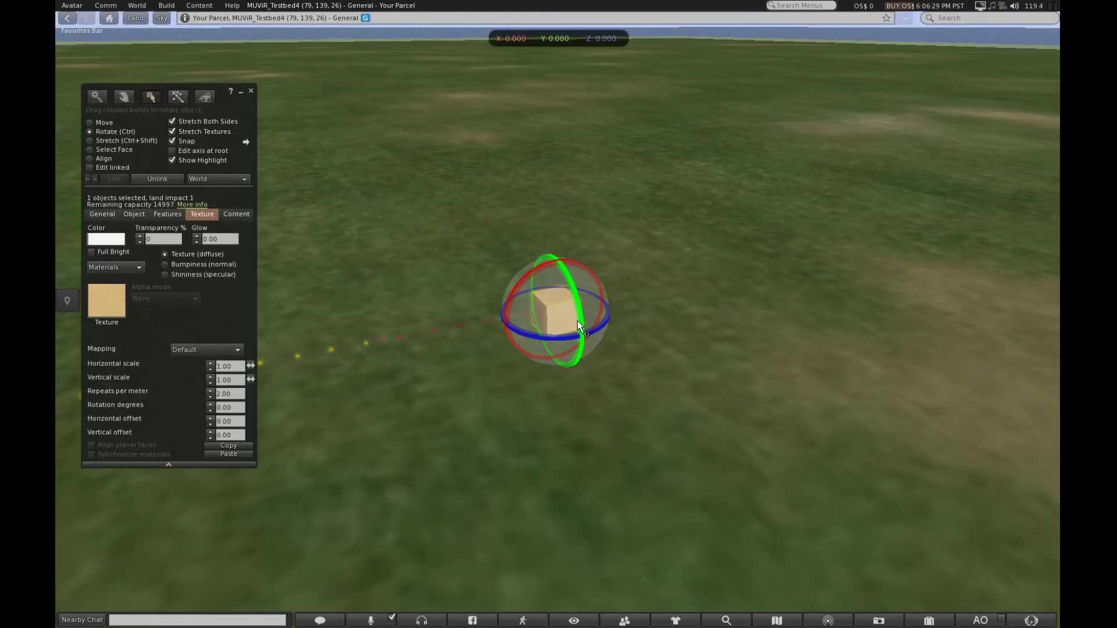
pyautogui.hotkey('ctrl', 'shift')
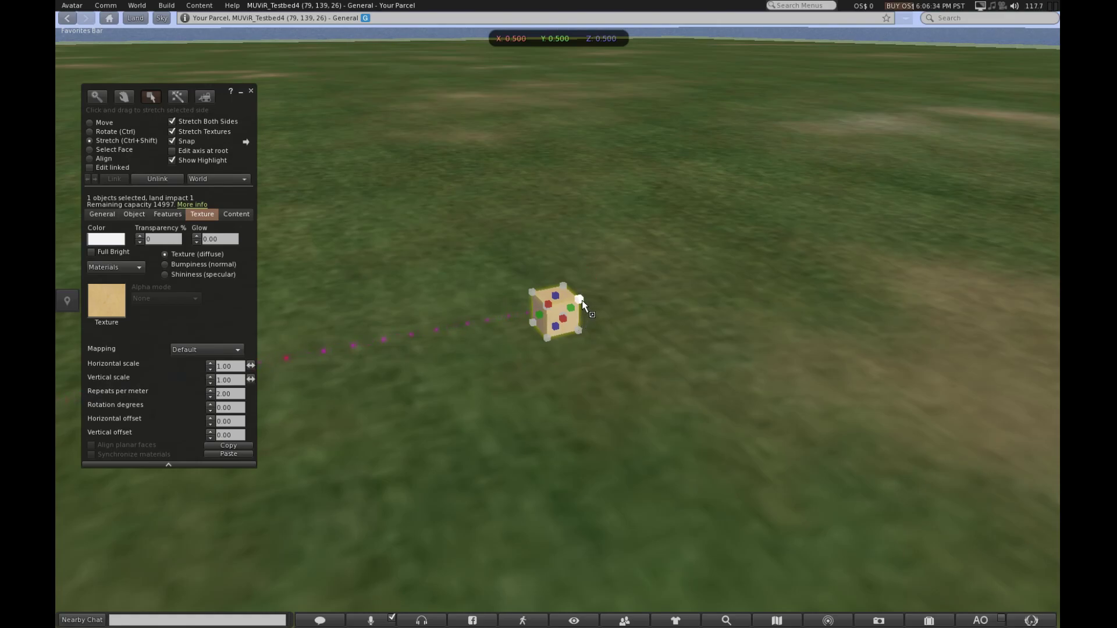
pyautogui.moveTo(580, 300); pyautogui.dragTo(924, 196)
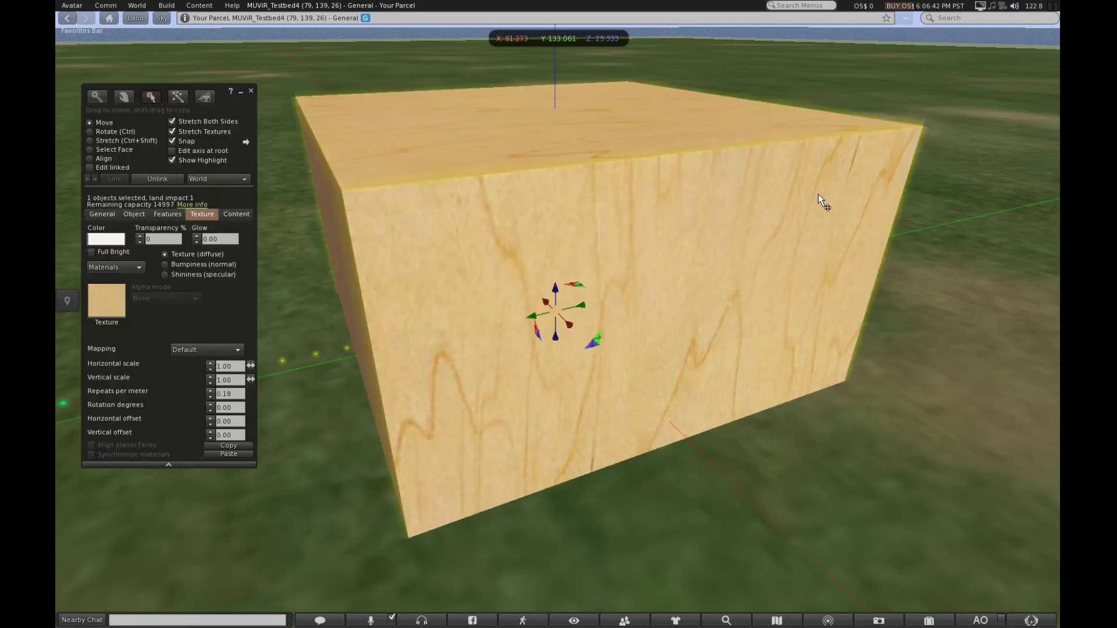
# Step: Raise the enlarged box to a height of about Z 28.1 and shift it to about Y 131.5
pyautogui.scroll(-6, 623, 298)
pyautogui.moveTo(567, 298); pyautogui.dragTo(625, 232)
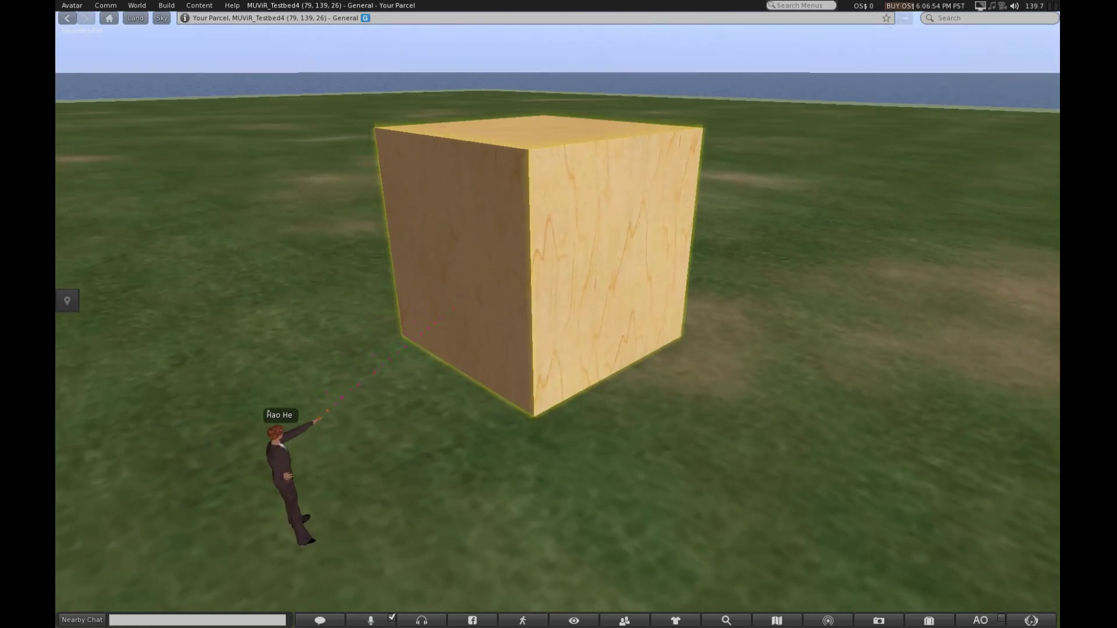
pyautogui.keyDown('ctrl'); pyautogui.keyDown('alt'); pyautogui.moveTo(557, 245); pyautogui.dragTo(557, 319); pyautogui.keyUp('alt'); pyautogui.keyUp('ctrl')
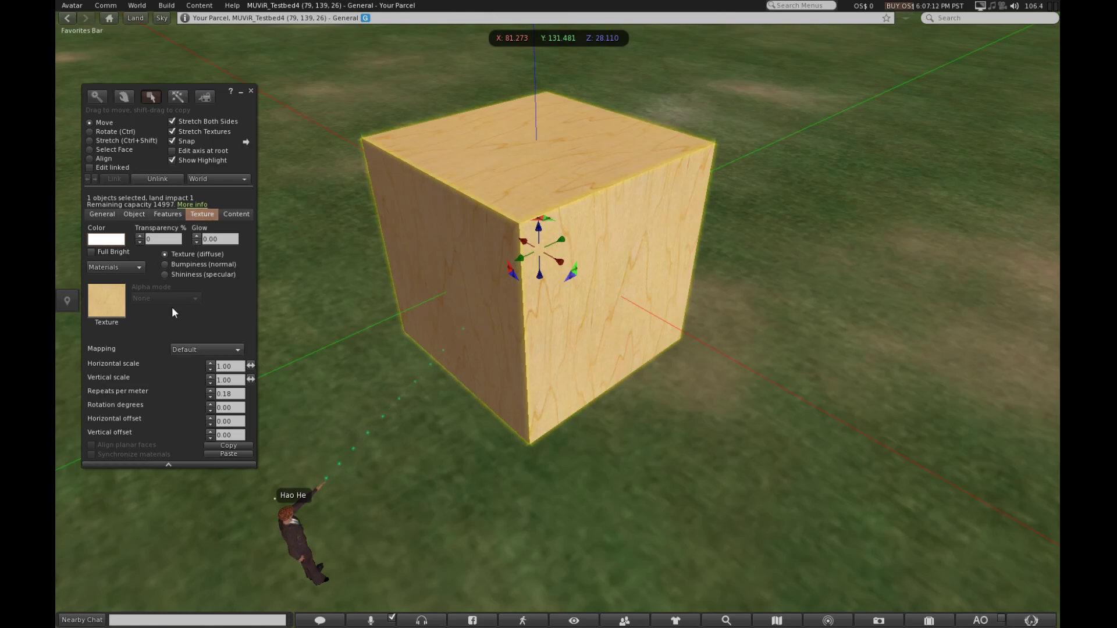
# Step: Apply the brick_mono texture from the OpenSim Library's Texture Library to the whole box
pyautogui.click(105, 304)
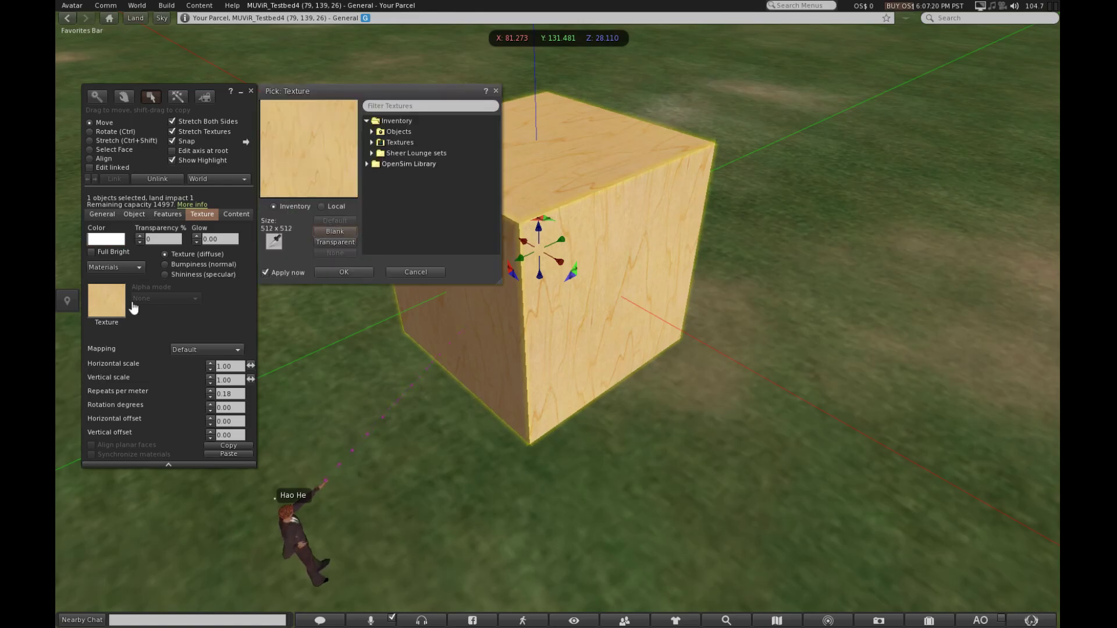
pyautogui.moveTo(349, 96); pyautogui.dragTo(866, 349)
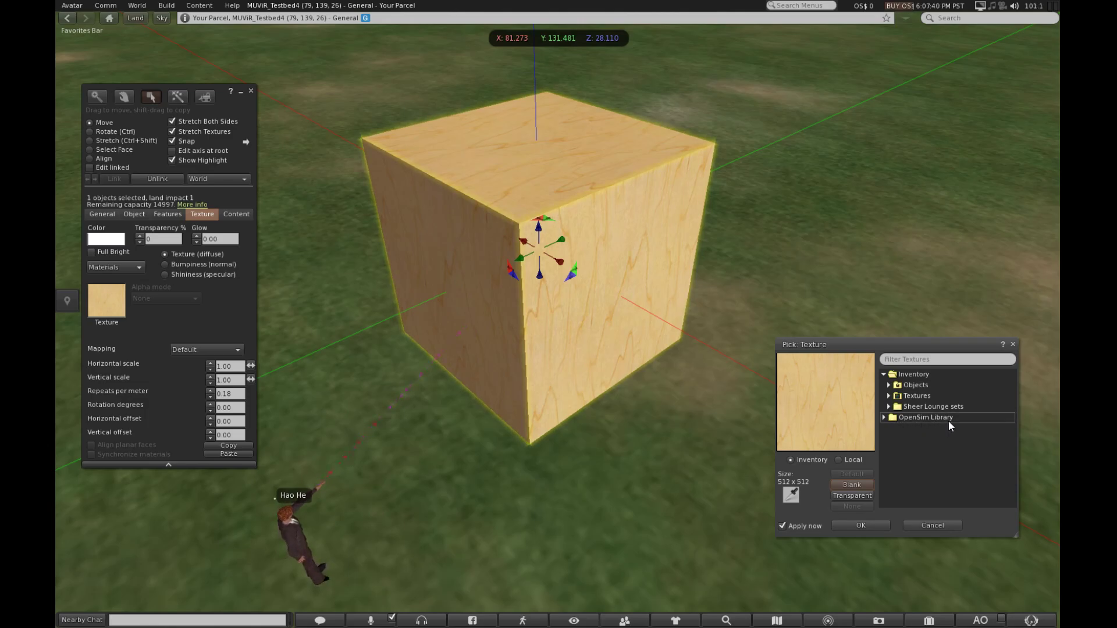
pyautogui.click(914, 419)
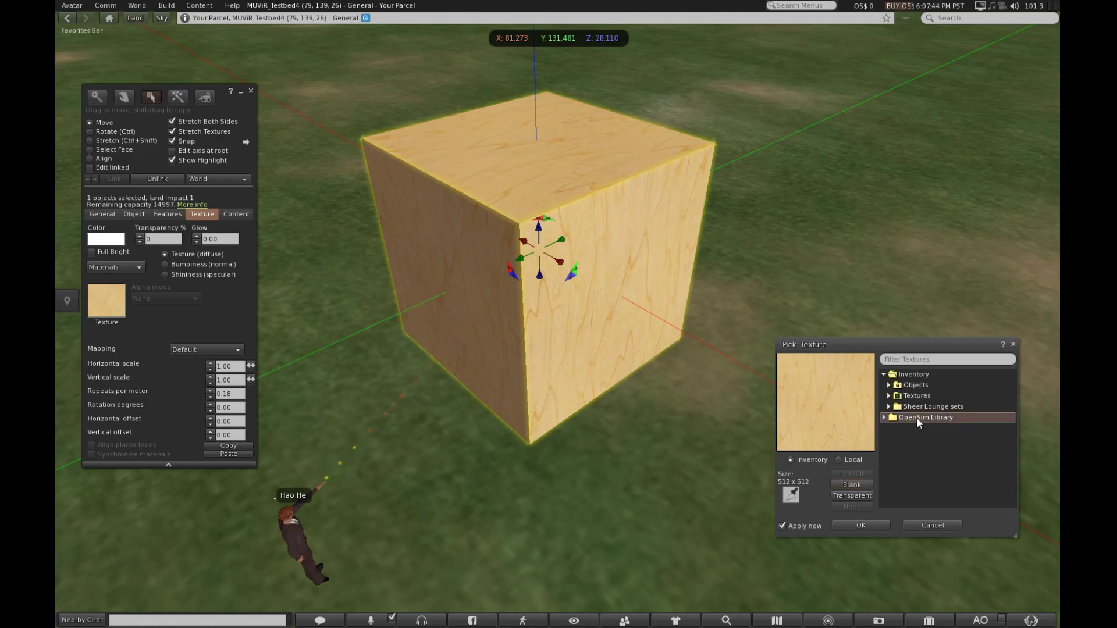
pyautogui.doubleClick(916, 417)
pyautogui.click(925, 429)
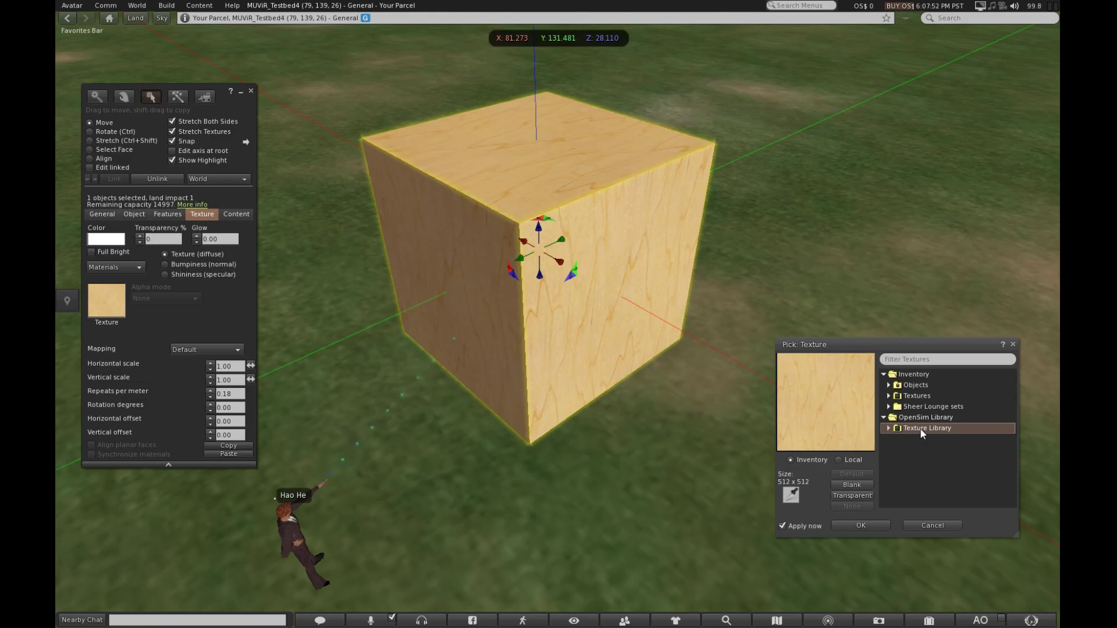
pyautogui.doubleClick(921, 431)
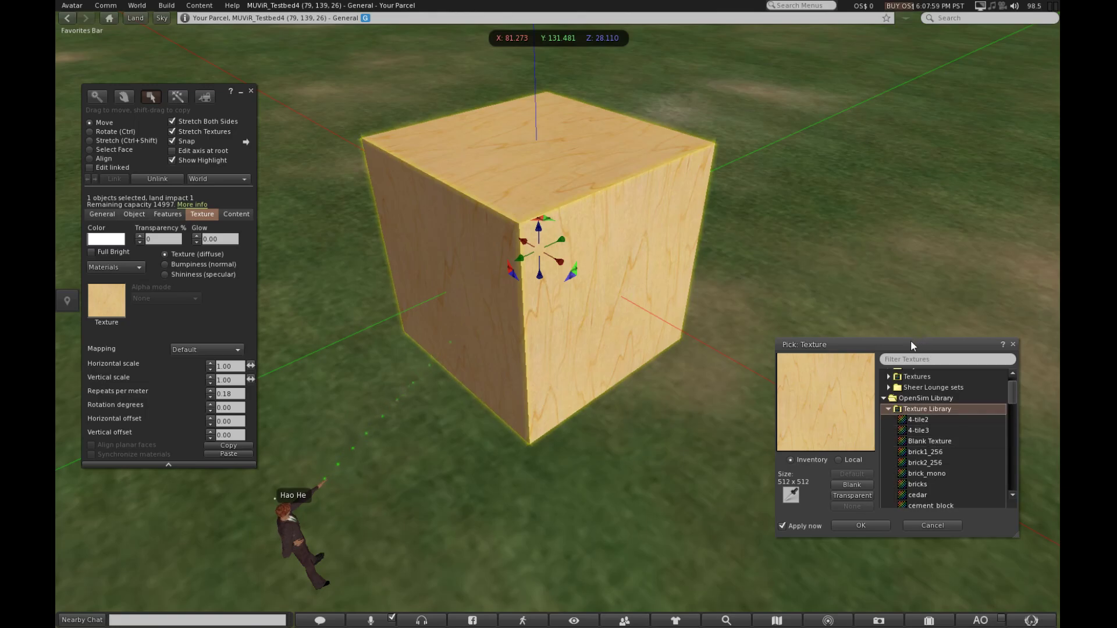
pyautogui.moveTo(911, 341); pyautogui.dragTo(929, 210)
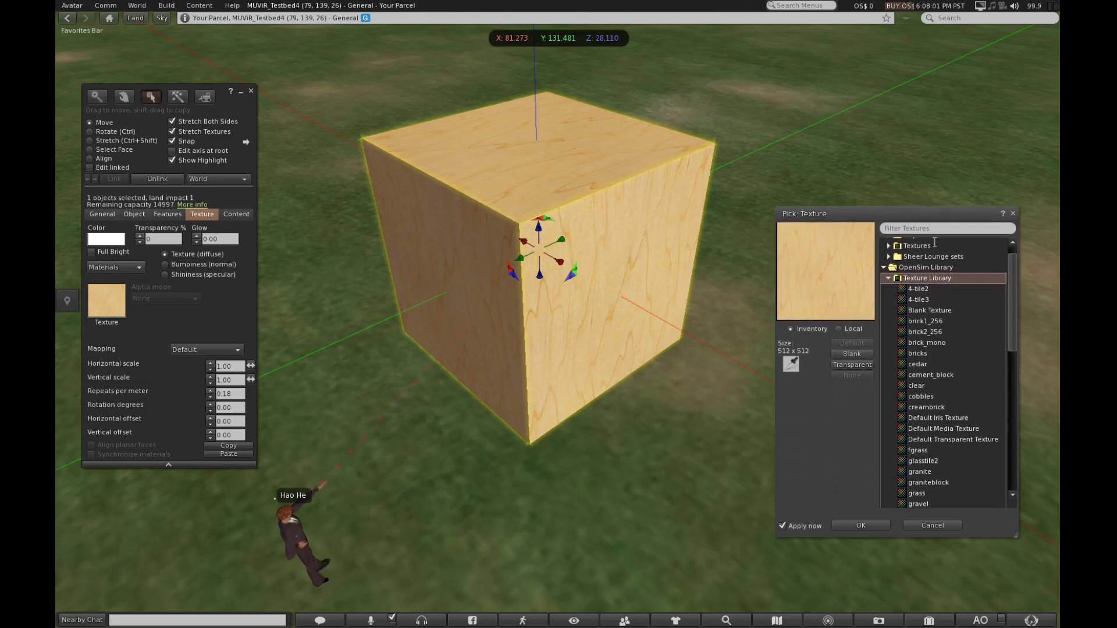
pyautogui.click(930, 345)
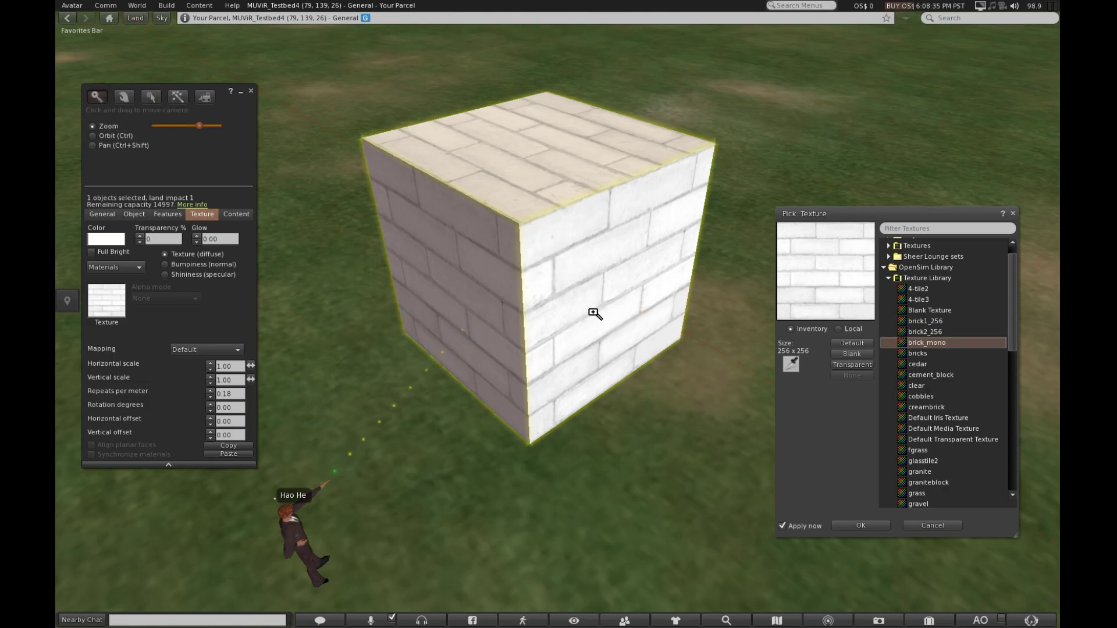
# Step: Set the horizontal scale of the box's brick texture to 10
pyautogui.press('Escape')
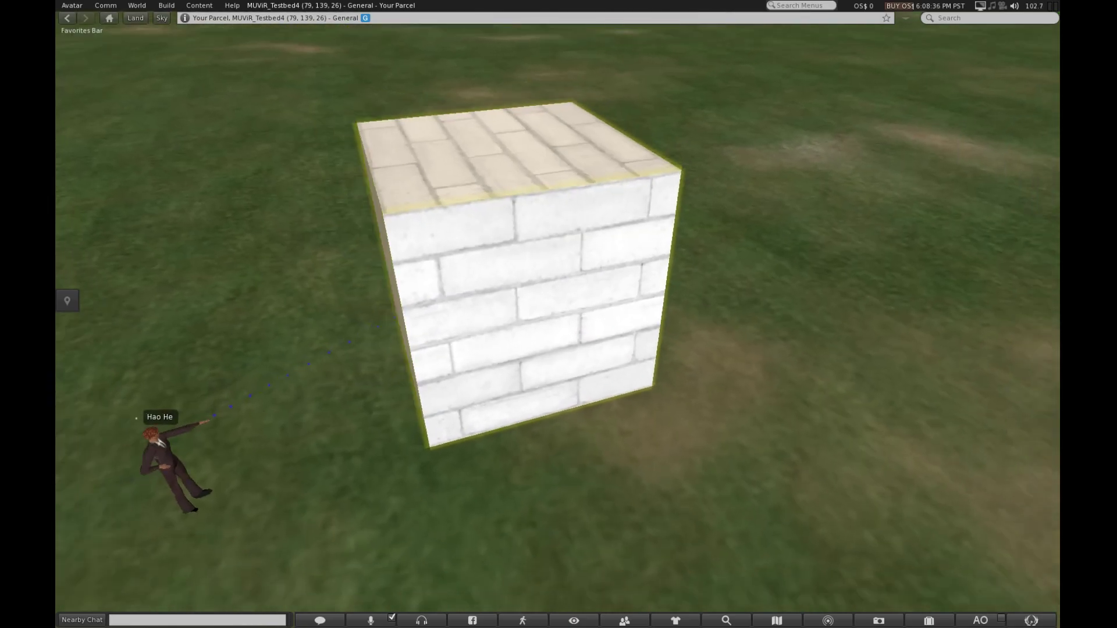
pyautogui.keyDown('ctrl'); pyautogui.keyDown('alt'); pyautogui.moveTo(541, 273); pyautogui.dragTo(554, 320); pyautogui.keyUp('alt'); pyautogui.keyUp('ctrl')
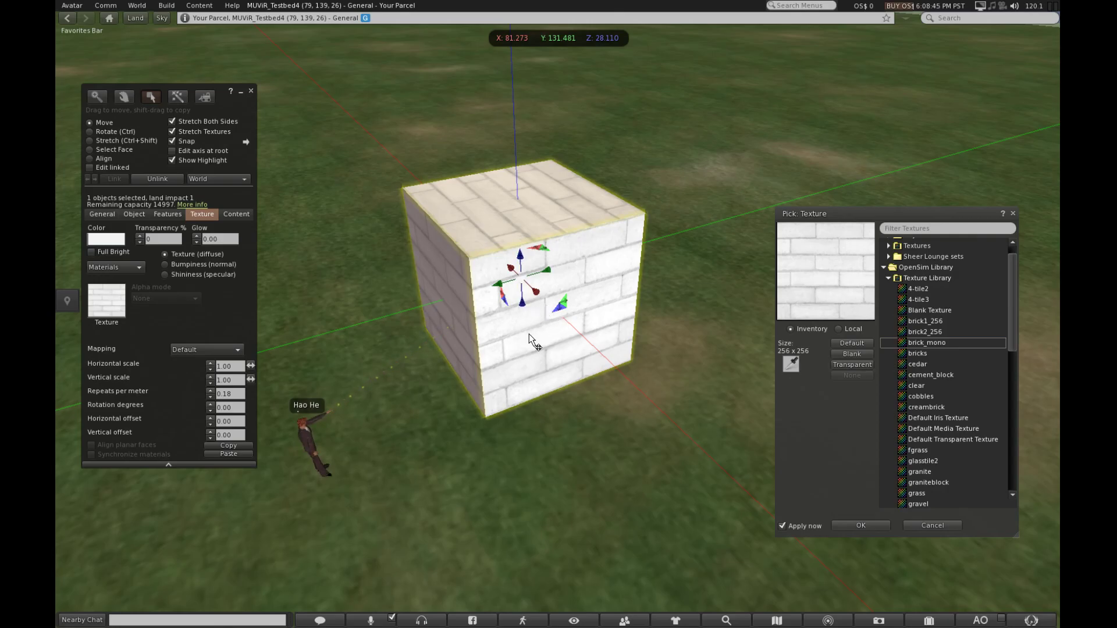
pyautogui.scroll(2, 520, 324)
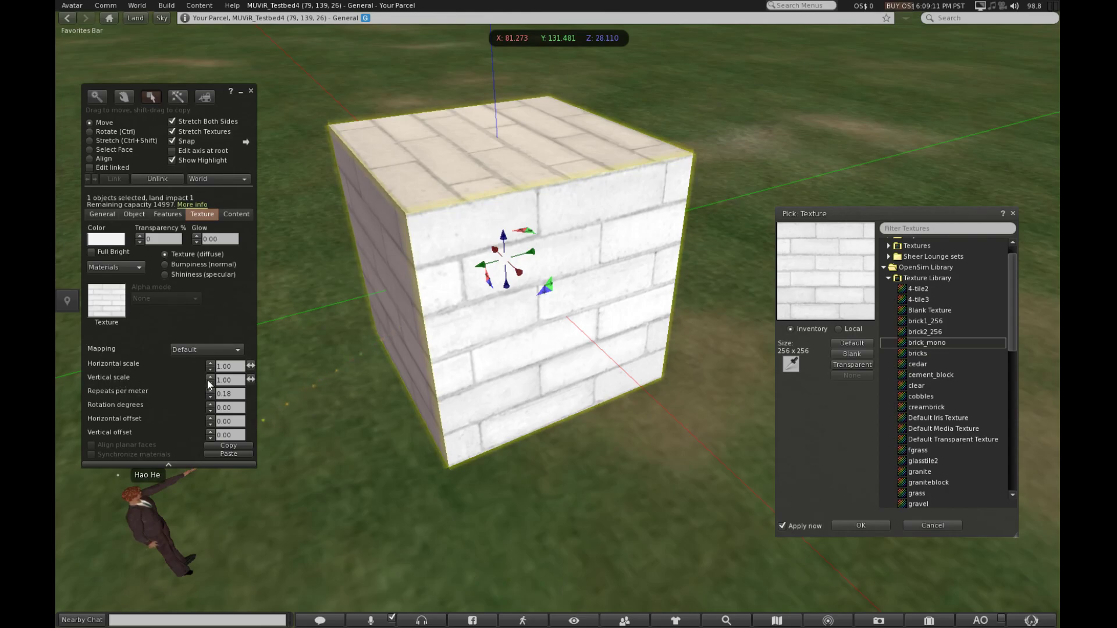
pyautogui.click(234, 366)
pyautogui.doubleClick(235, 366)
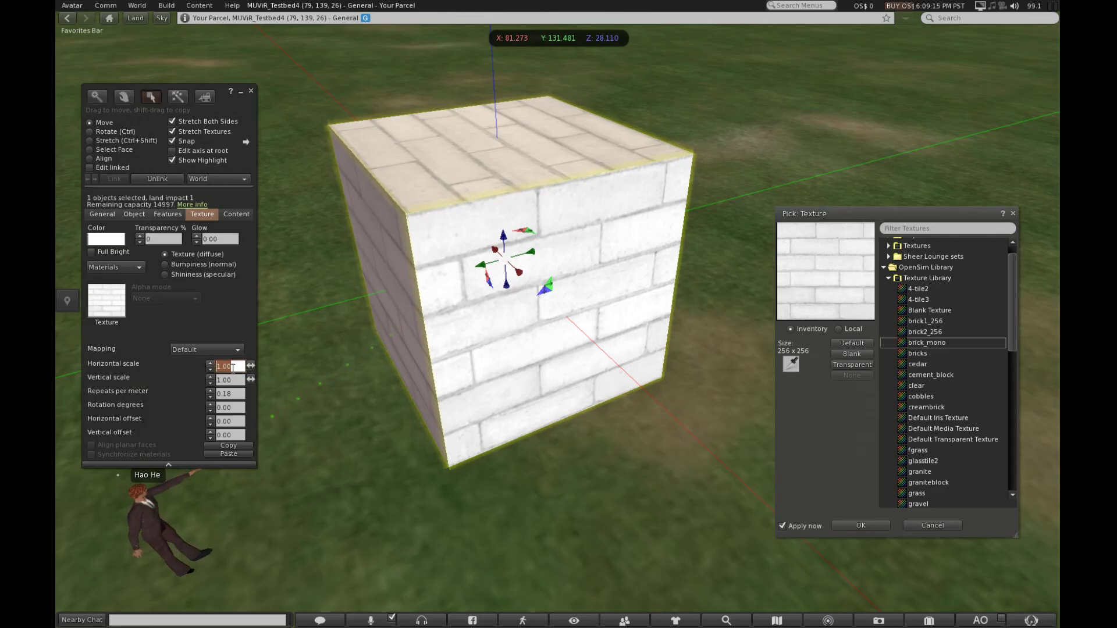
pyautogui.write('10')
pyautogui.press('Return')
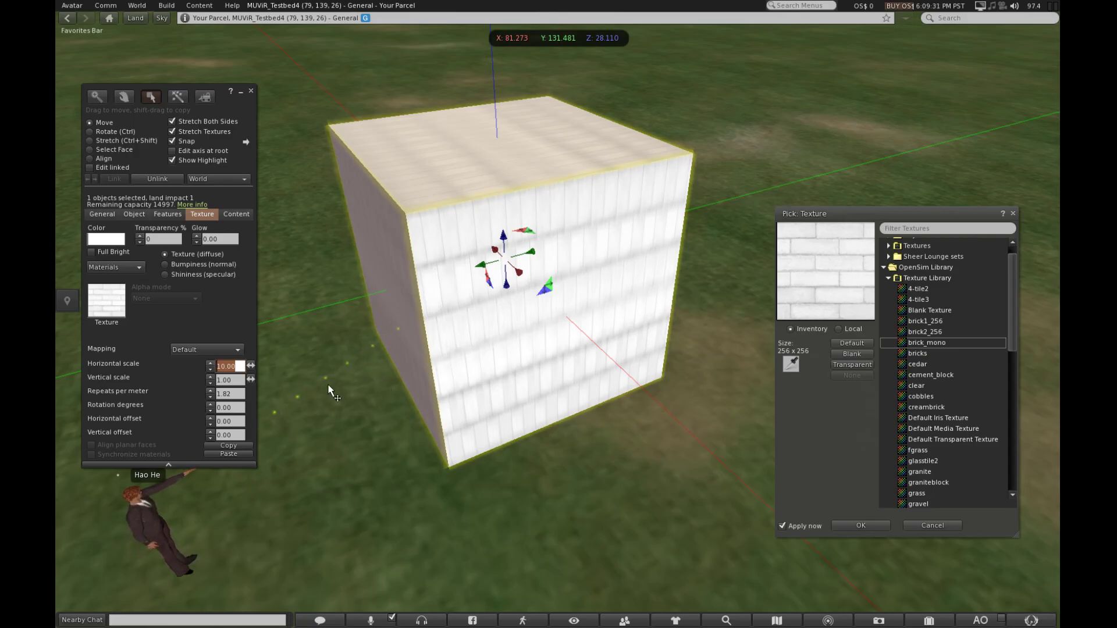
# Step: Set the vertical scale of the box's brick texture to 5 and deselect the box
pyautogui.click(223, 379)
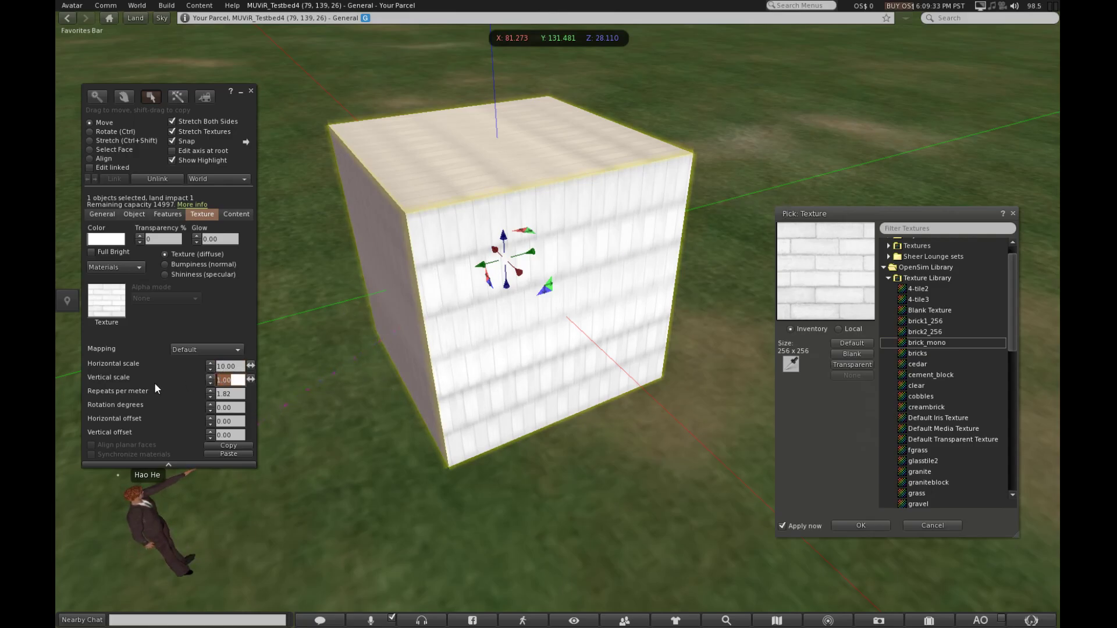
pyautogui.write('5')
pyautogui.press('Return')
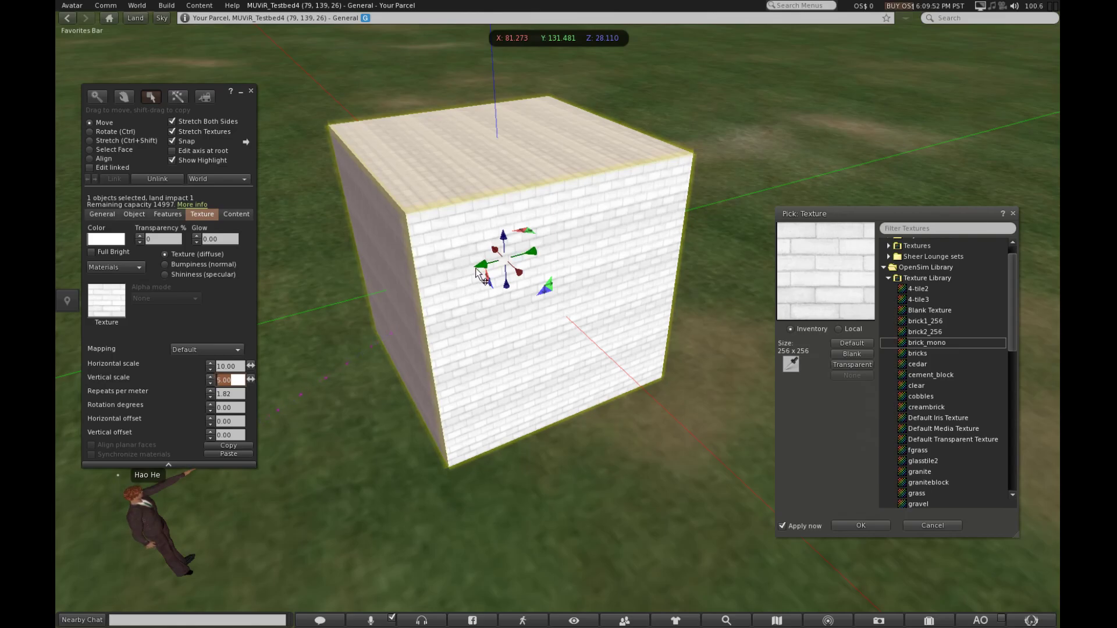
pyautogui.click(701, 260)
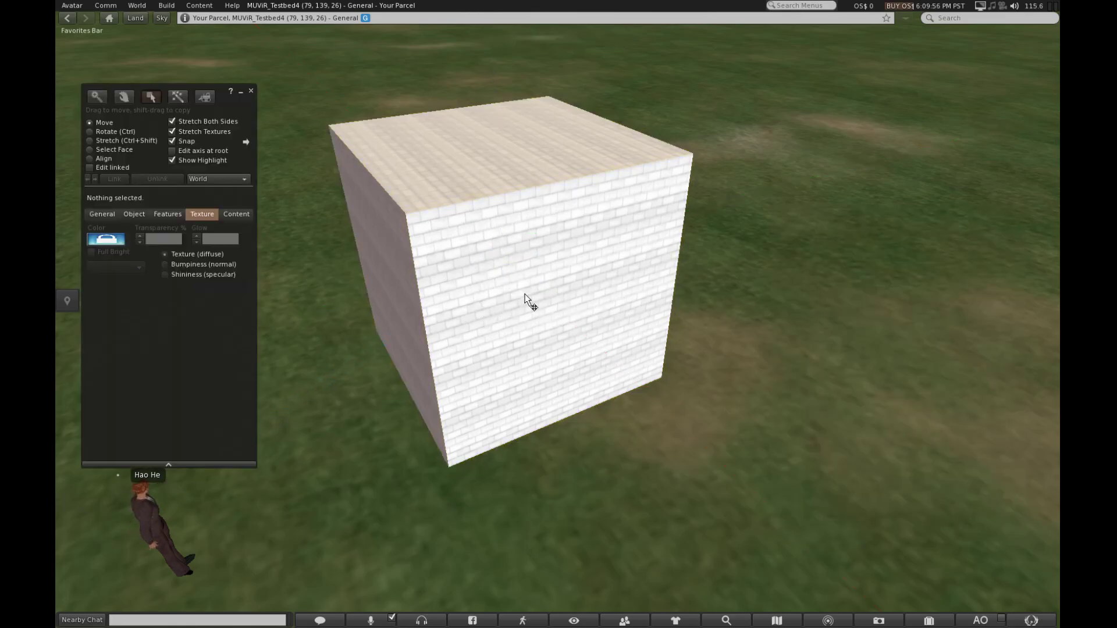
pyautogui.keyDown('alt'); pyautogui.moveTo(507, 255); pyautogui.dragTo(557, 320); pyautogui.keyUp('alt')
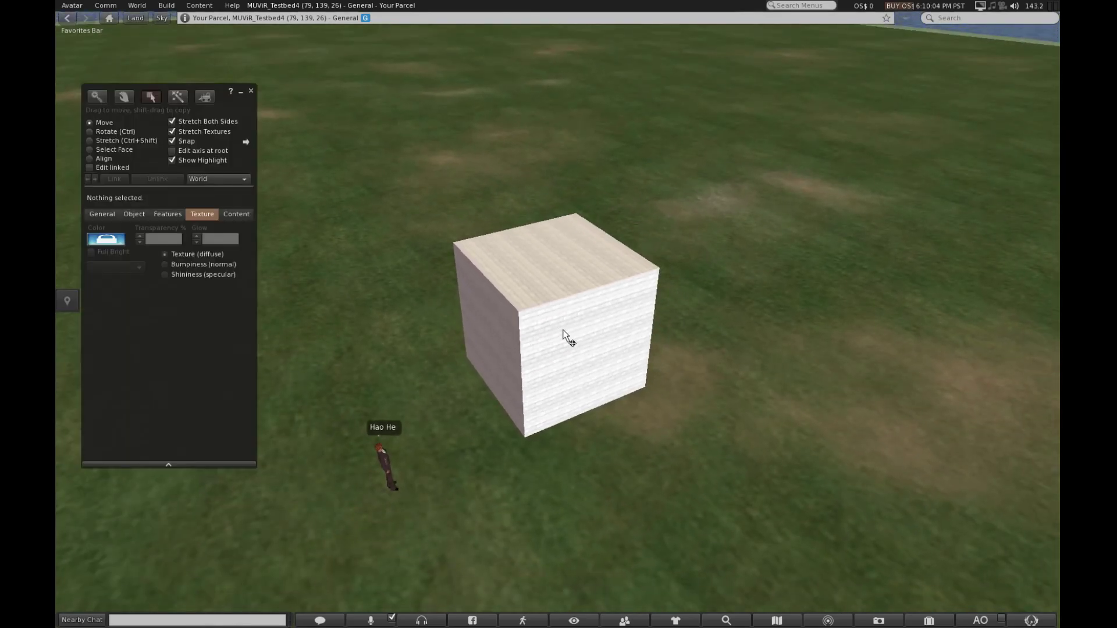